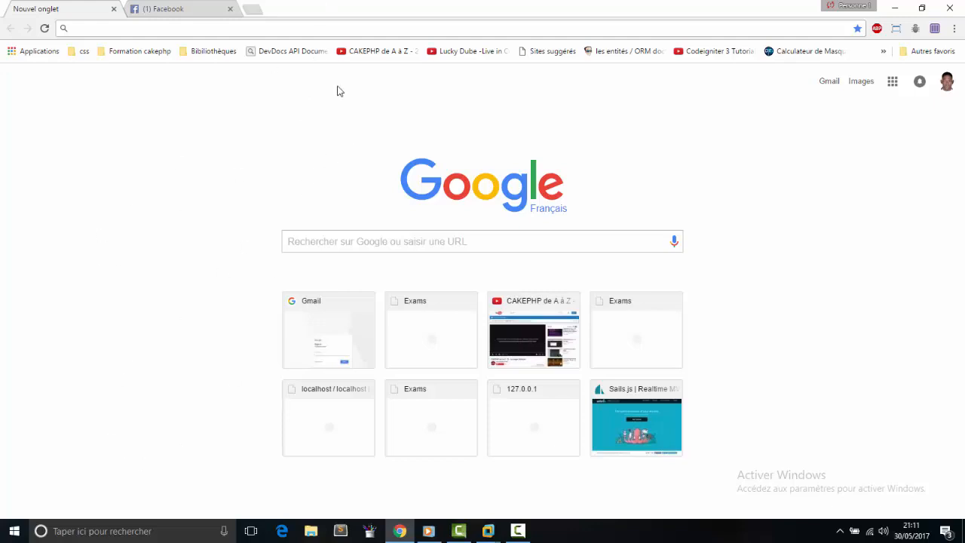
pyautogui.moveTo(228, 134); pyautogui.dragTo(785, 404)
pyautogui.click(785, 403)
pyautogui.moveTo(152, 103); pyautogui.dragTo(809, 488)
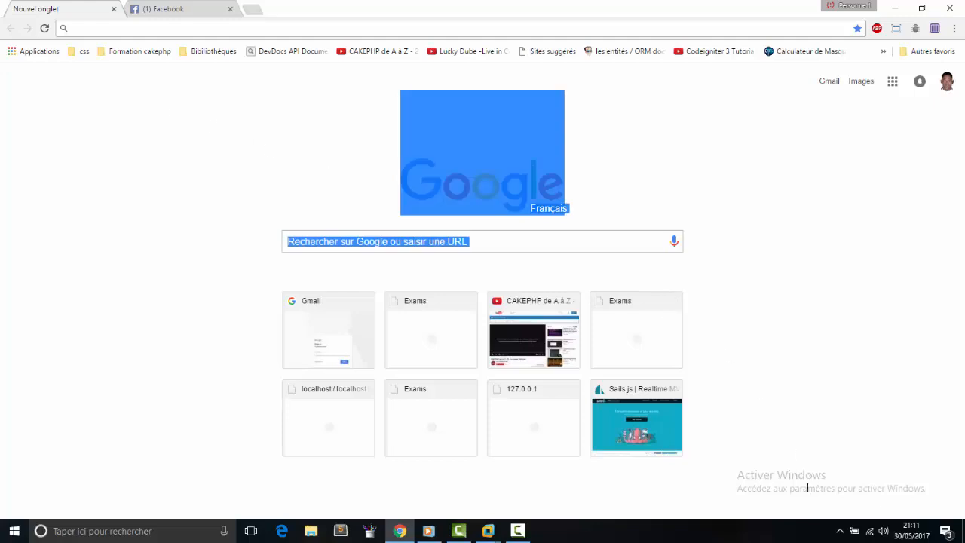
pyautogui.click(757, 359)
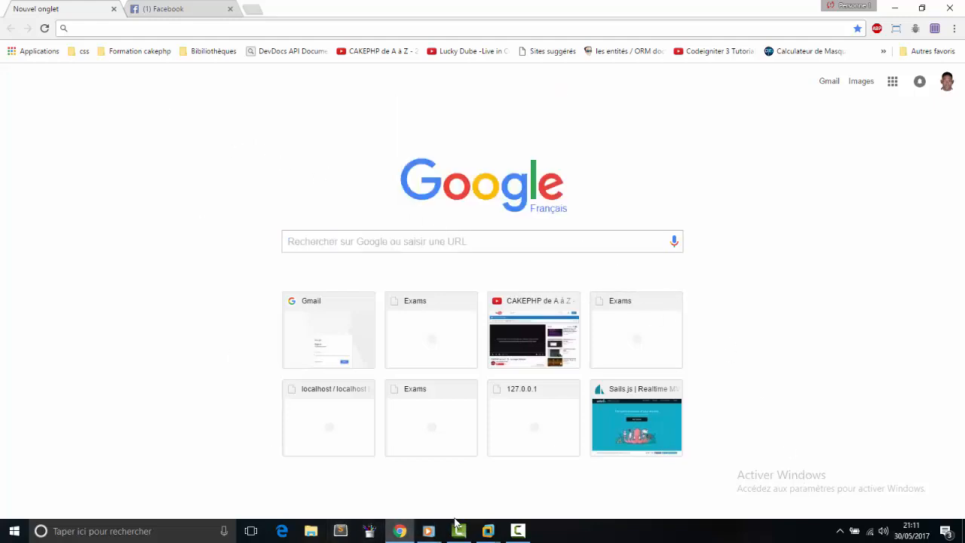
# - Launch the XAMPP Control Panel and start the MySQL and Apache modules
pyautogui.click(158, 523)
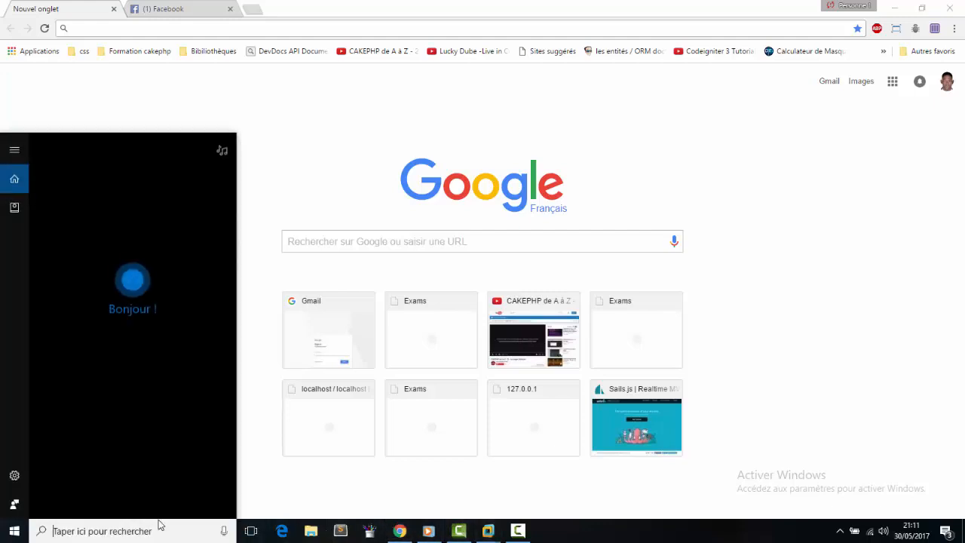
pyautogui.write('xam')
pyautogui.press('Return')
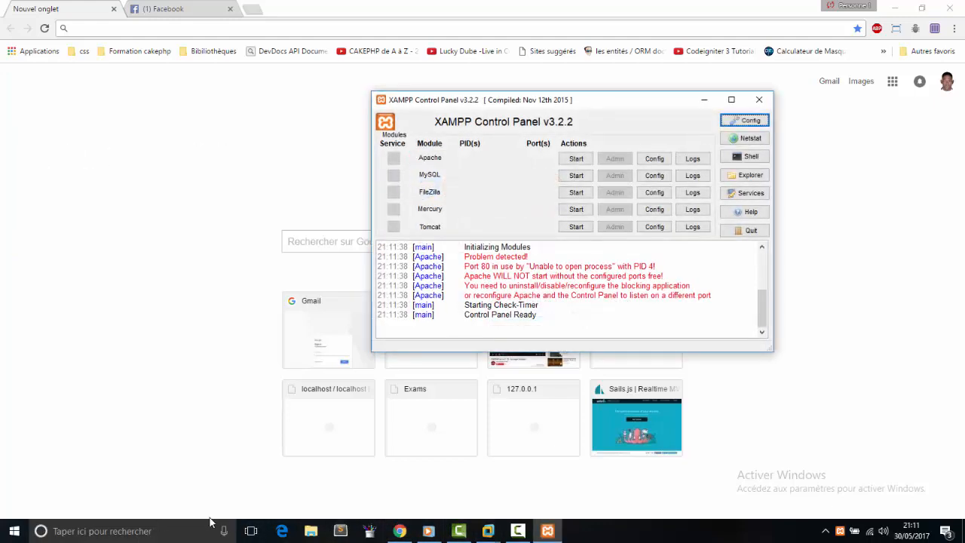
pyautogui.click(574, 177)
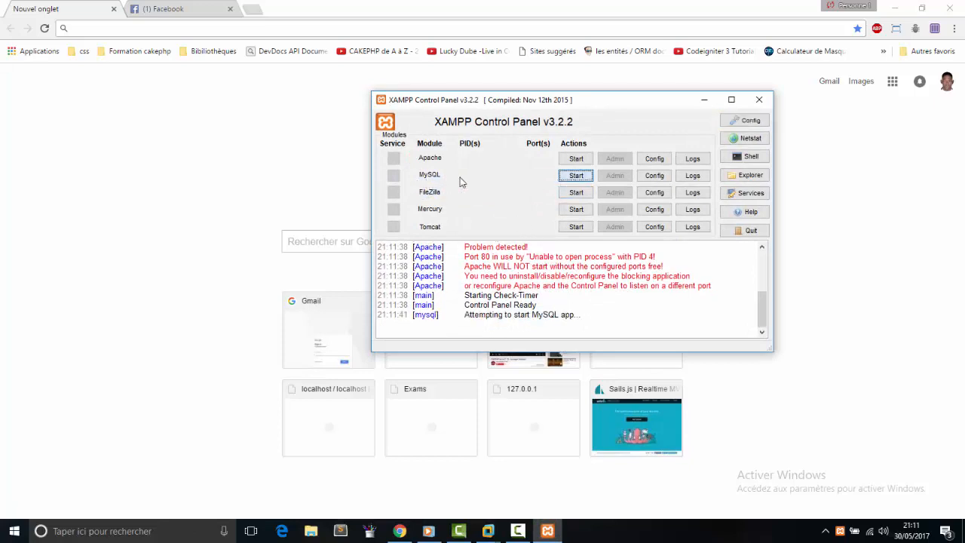
pyautogui.click(578, 159)
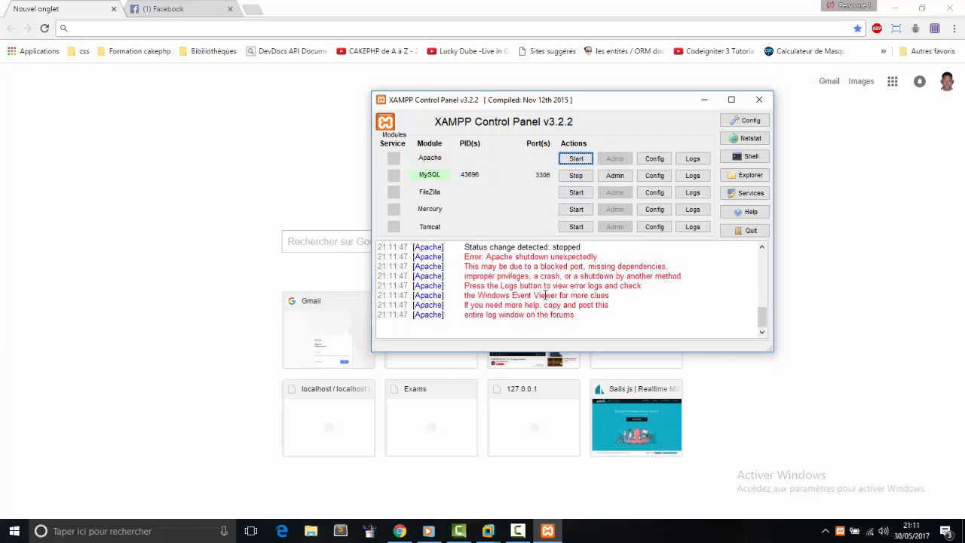
# - Examine the XAMPP log for the reason Apache does not start, and close the control panel
pyautogui.scroll(3, 545, 295)
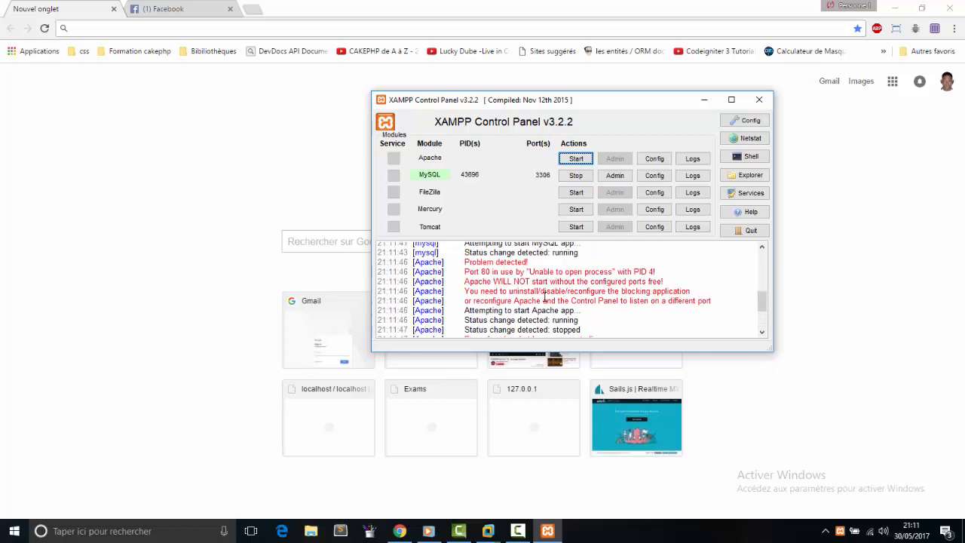
pyautogui.scroll(3, 544, 297)
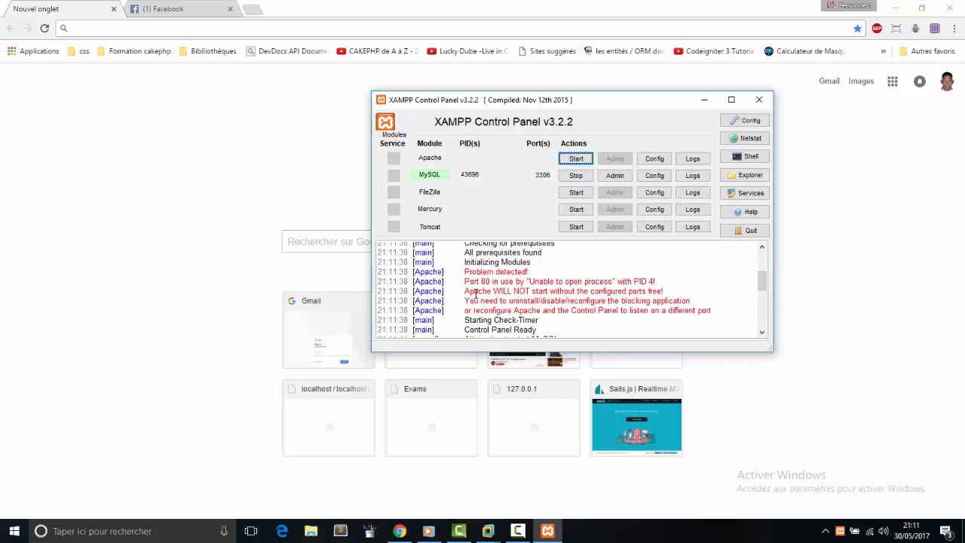
pyautogui.scroll(3, 497, 290)
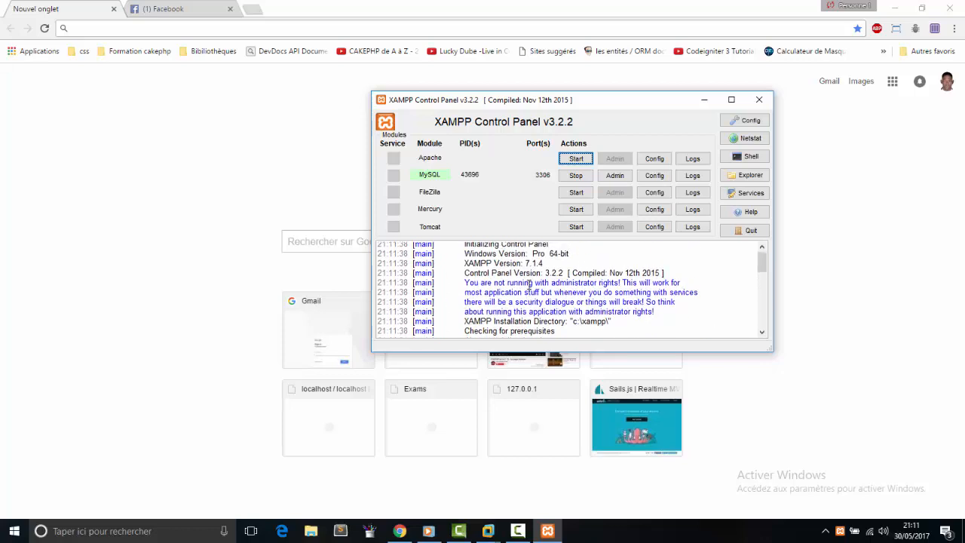
pyautogui.scroll(-3, 530, 284)
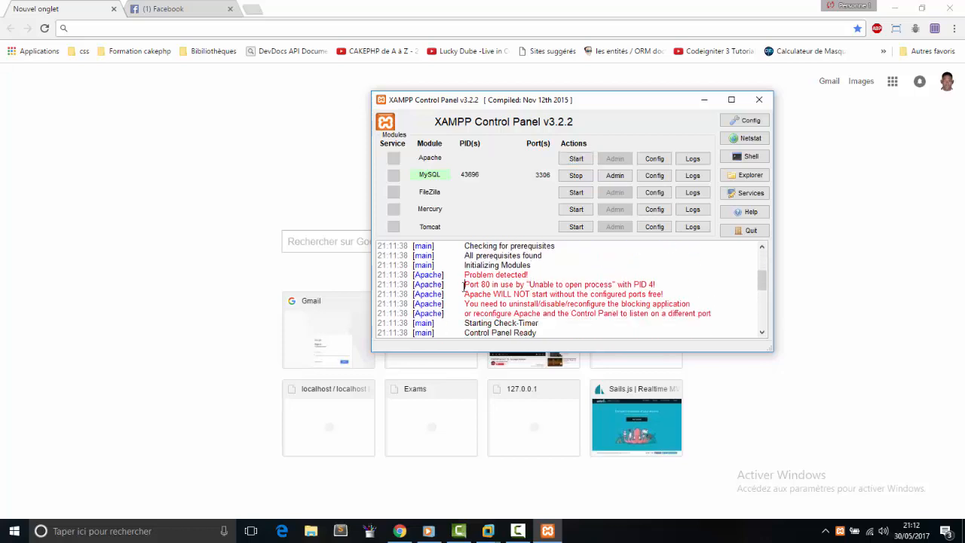
pyautogui.moveTo(464, 287); pyautogui.dragTo(690, 293)
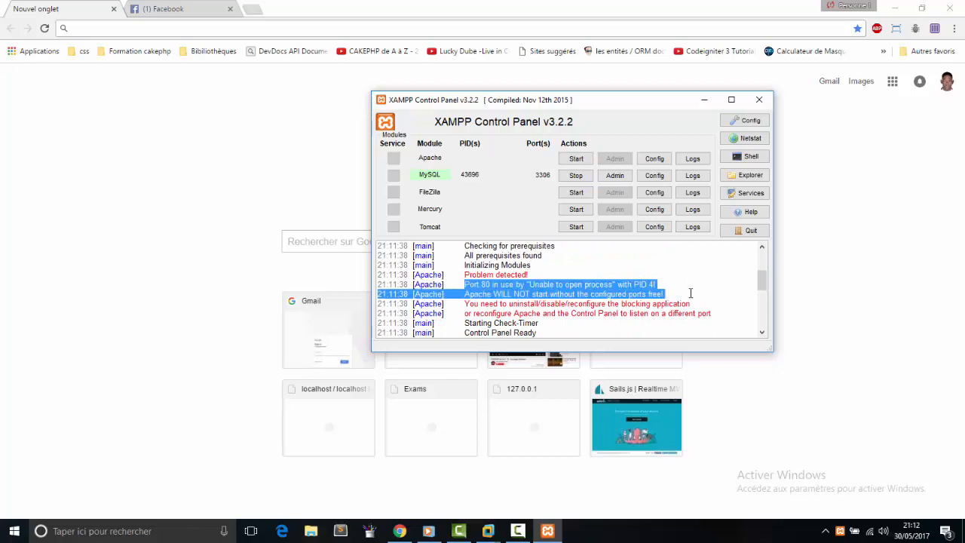
pyautogui.click(690, 292)
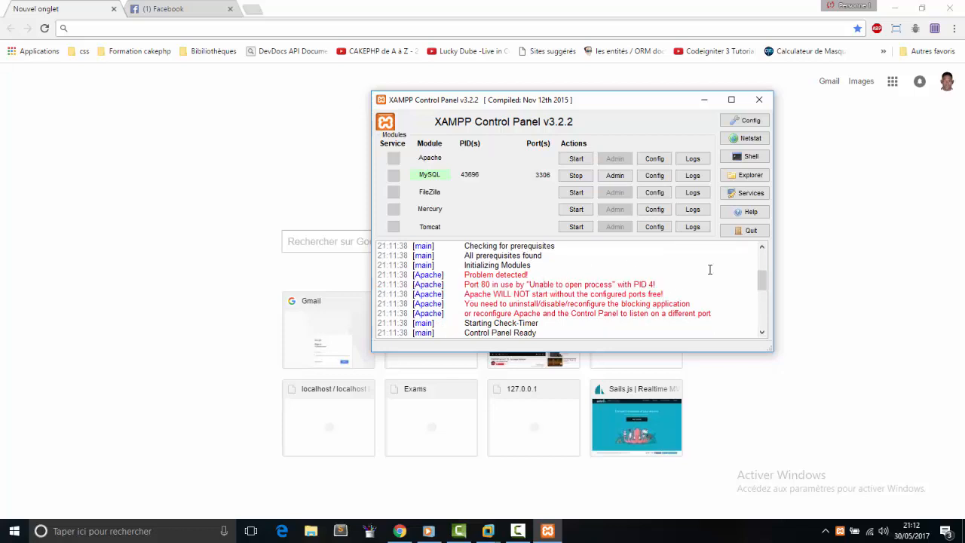
pyautogui.click(759, 99)
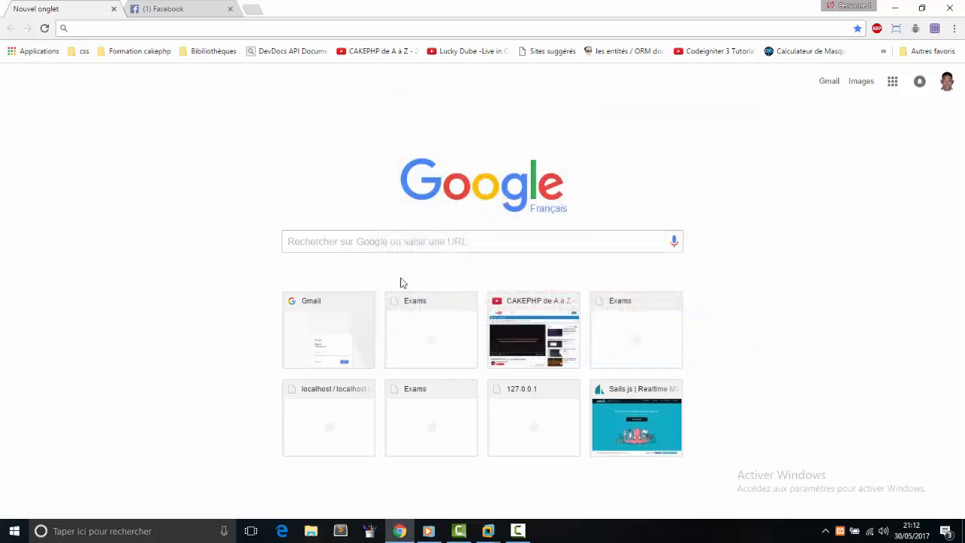
# - Browse the C: drive to the xampp\apache\conf folder in File Explorer
pyautogui.click(112, 531)
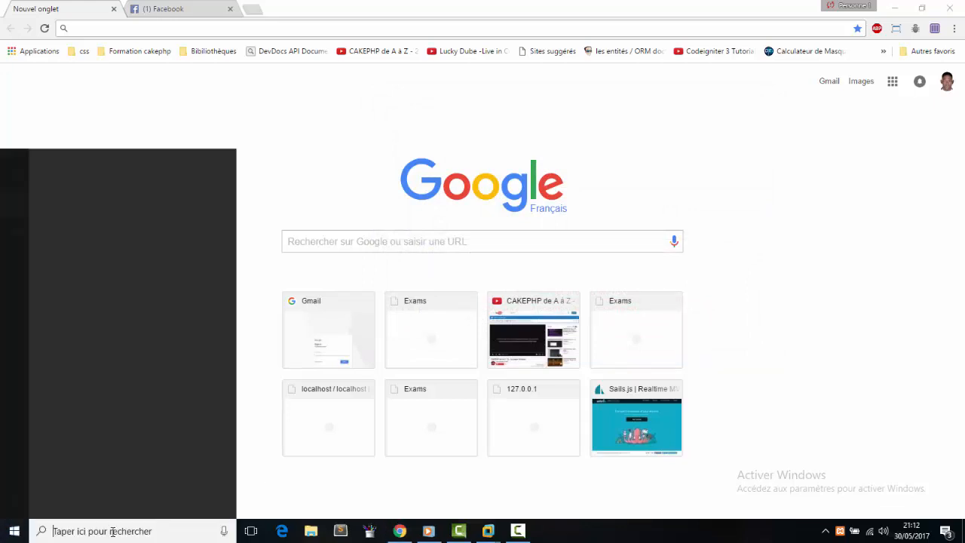
pyautogui.write('c:')
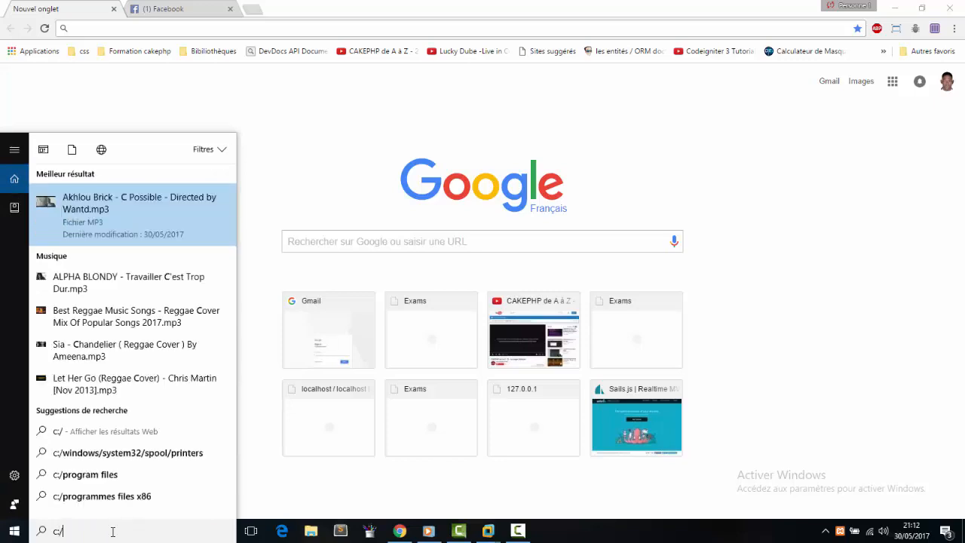
pyautogui.press('Return')
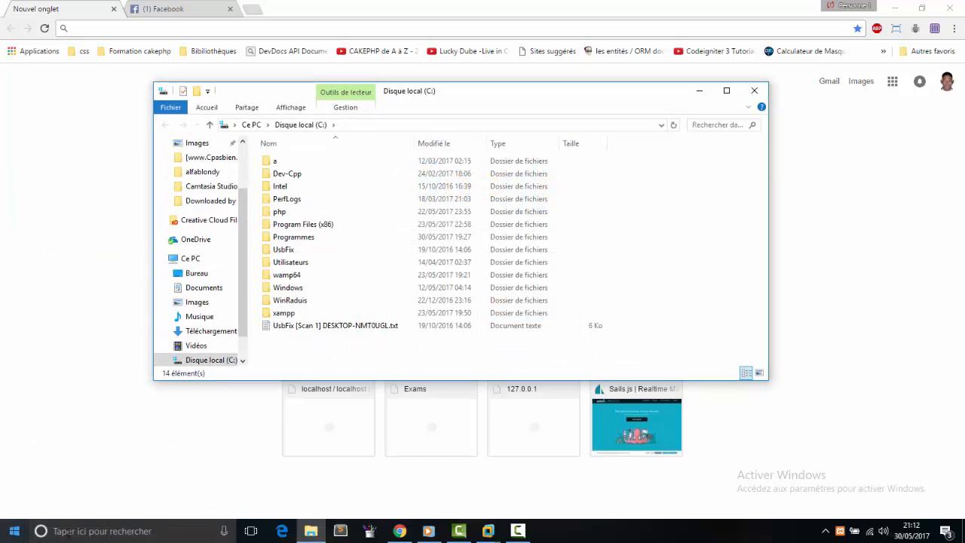
pyautogui.doubleClick(279, 313)
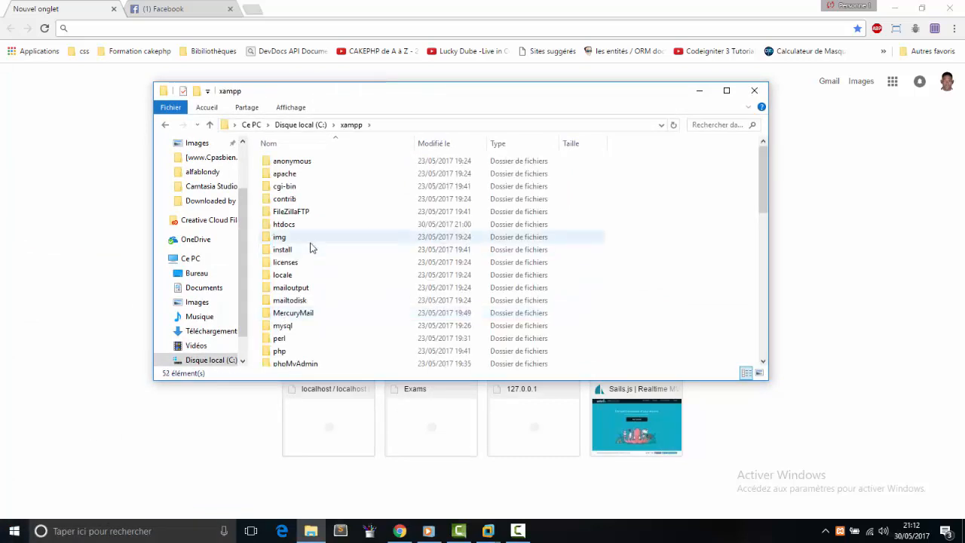
pyautogui.doubleClick(293, 174)
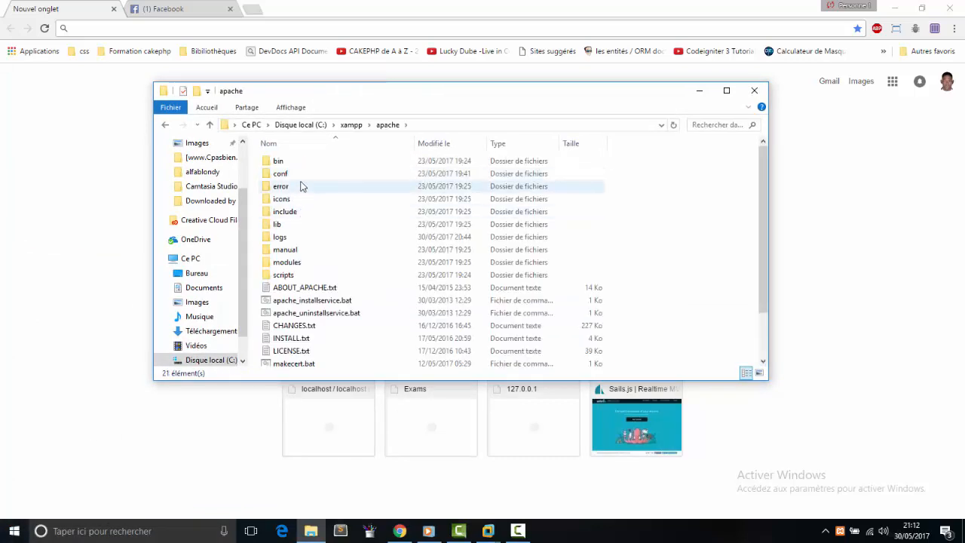
pyautogui.doubleClick(299, 176)
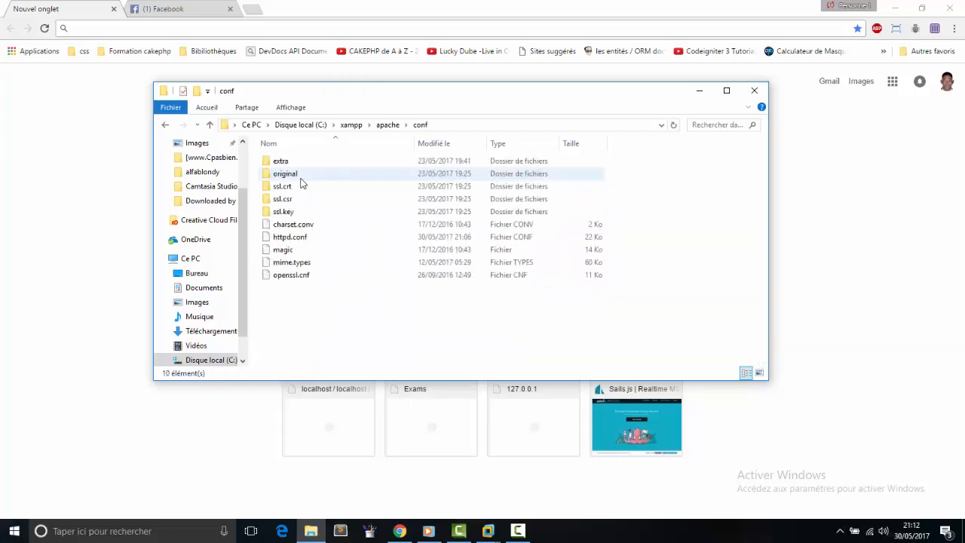
# - Open the httpd.conf file in Sublime Text
pyautogui.rightClick(318, 236)
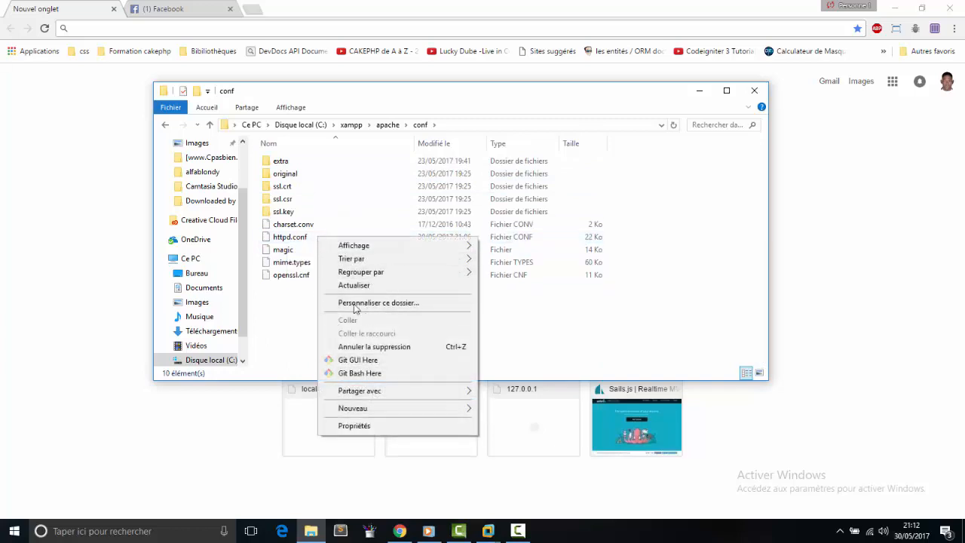
pyautogui.click(295, 238)
pyautogui.rightClick(296, 238)
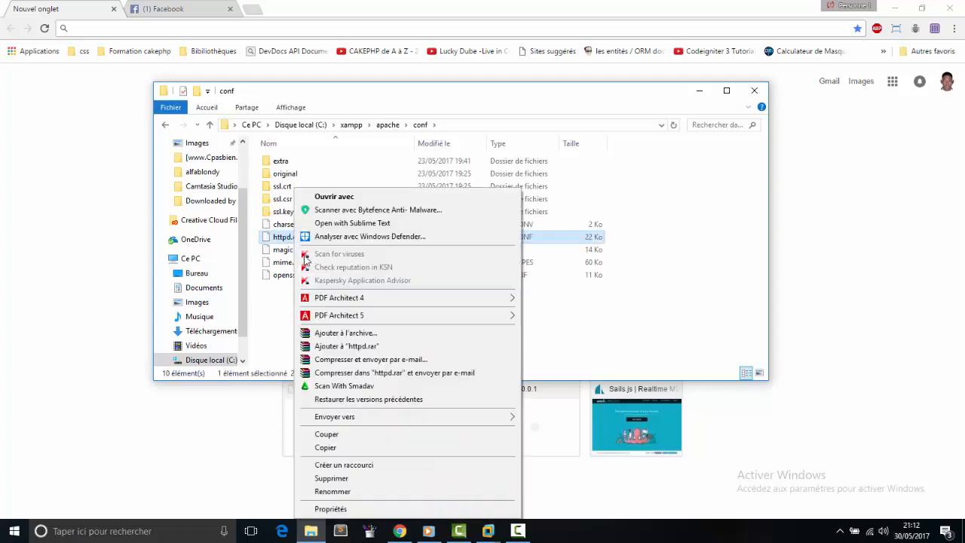
pyautogui.click(324, 224)
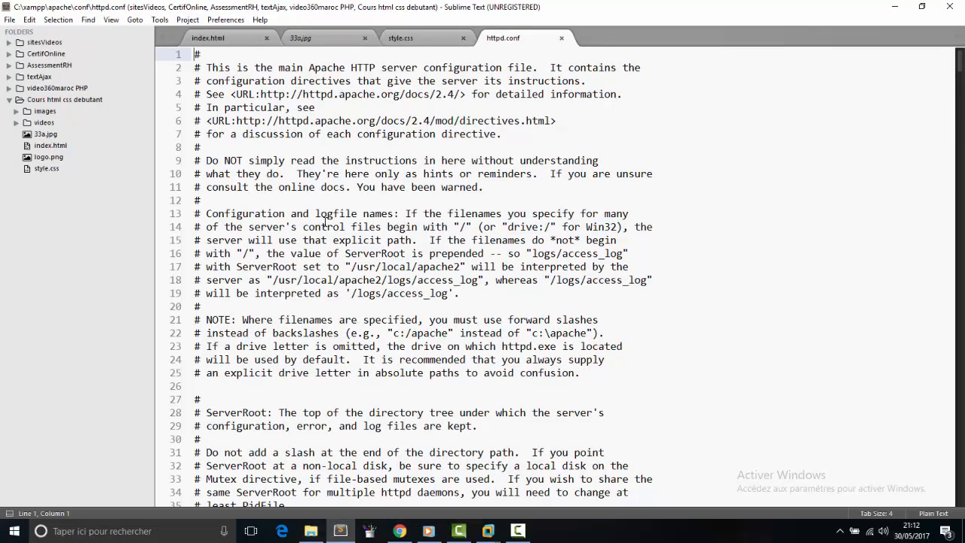
# - Search httpd.conf for "listen", set the active Listen directive to port 8080, and save the file
pyautogui.hotkey('ctrl', 'f')
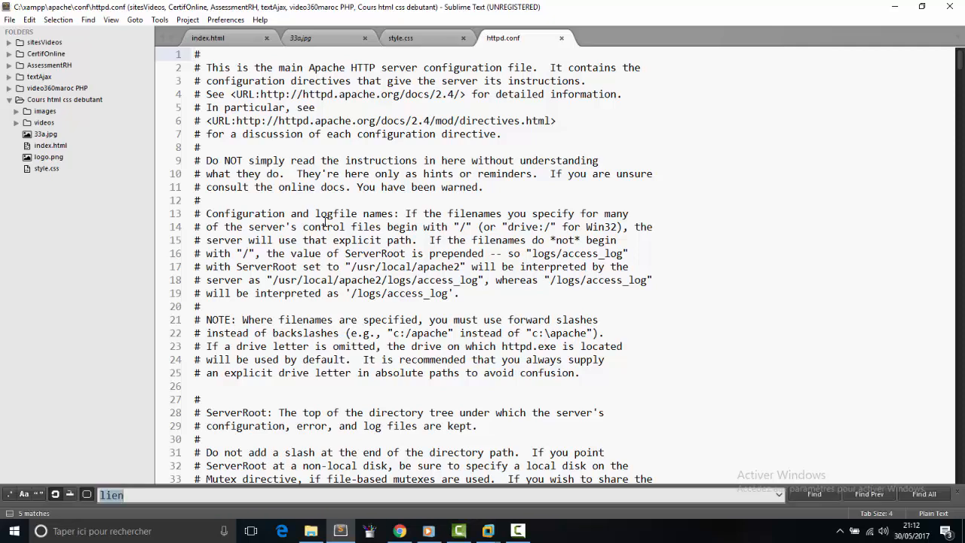
pyautogui.press('BackSpace')
pyautogui.write('lis')
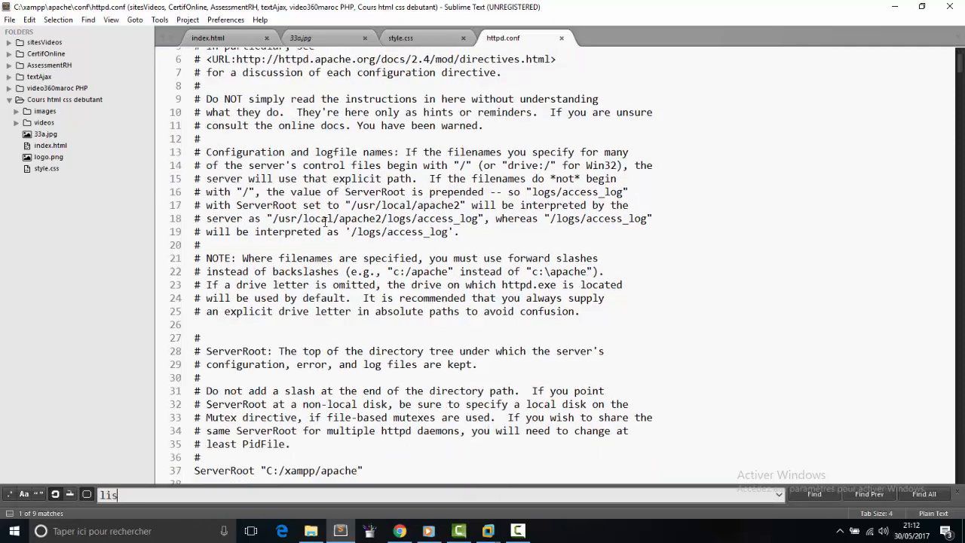
pyautogui.write('ten')
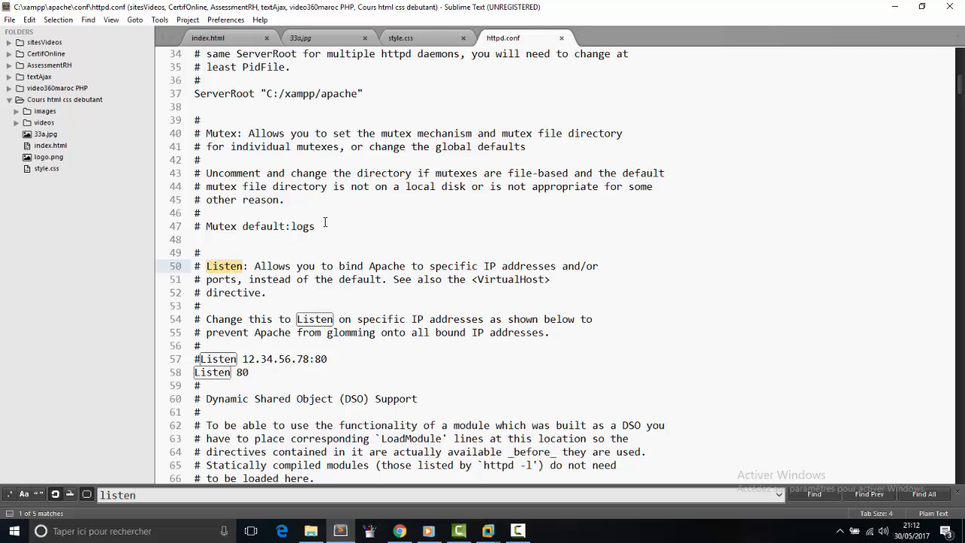
pyautogui.click(249, 372)
pyautogui.write('80')
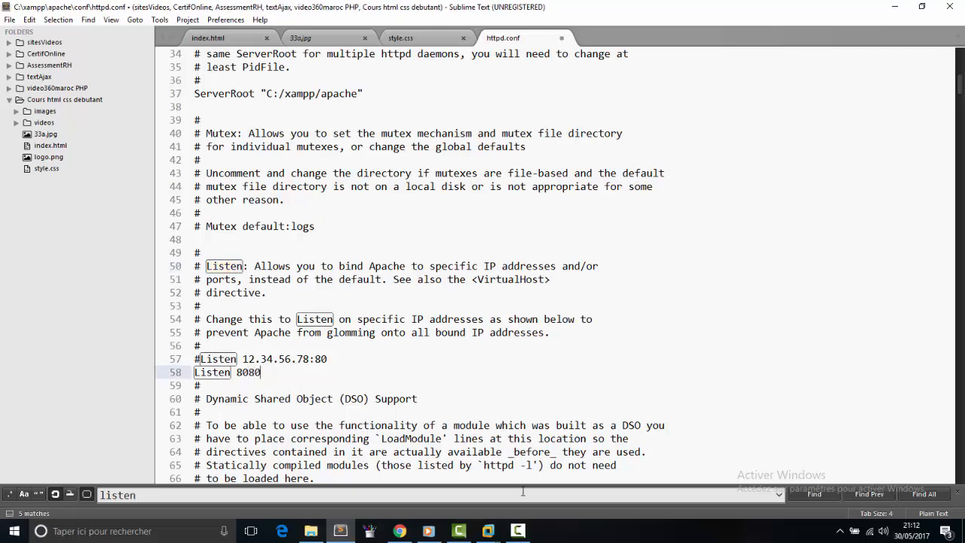
pyautogui.hotkey('ctrl', 's')
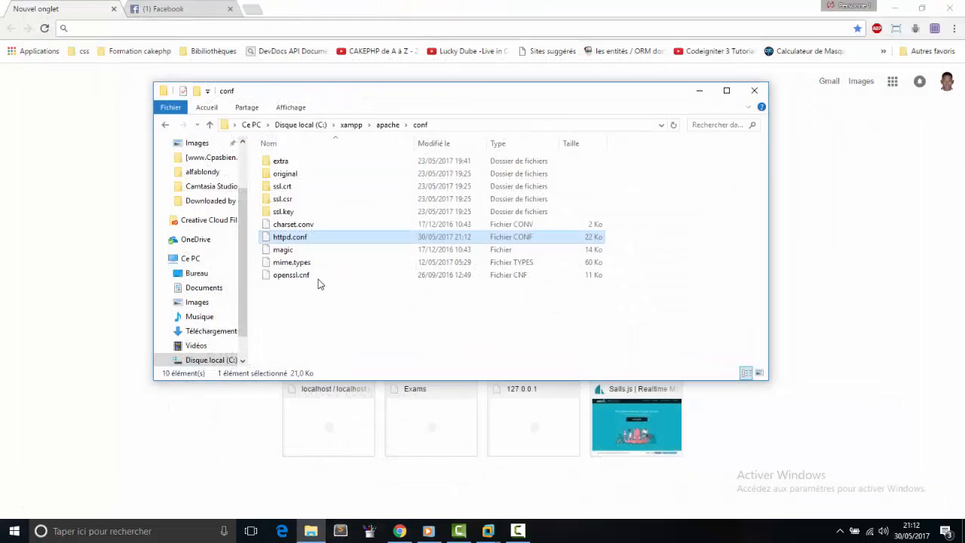
pyautogui.click(895, 8)
# - Reopen the XAMPP Control Panel, restart the MySQL module and start Apache
pyautogui.click(15, 531)
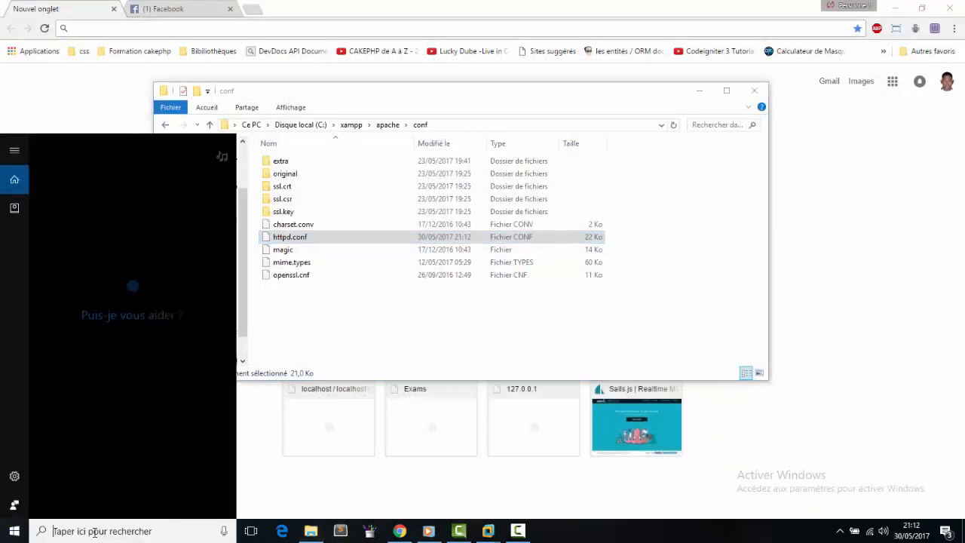
pyautogui.write('xam')
pyautogui.press('Return')
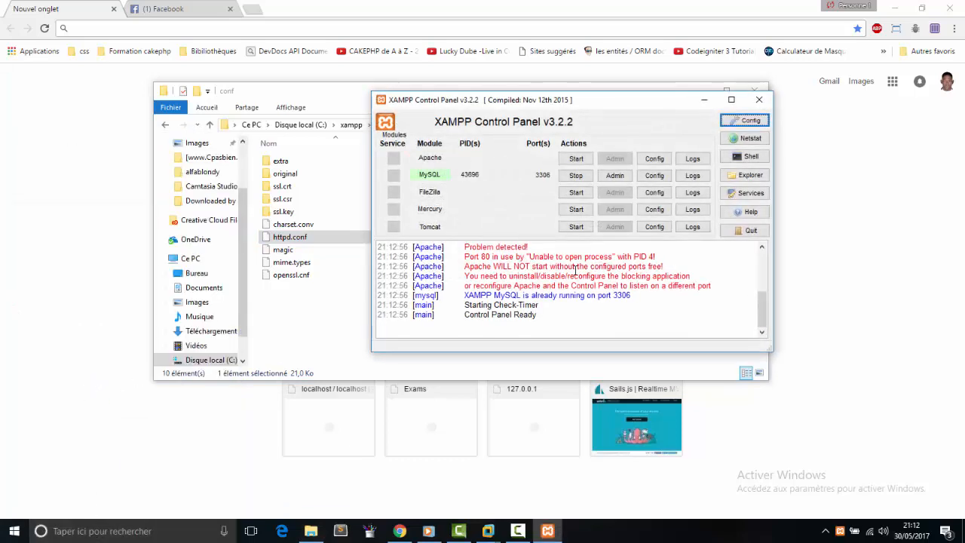
pyautogui.click(575, 175)
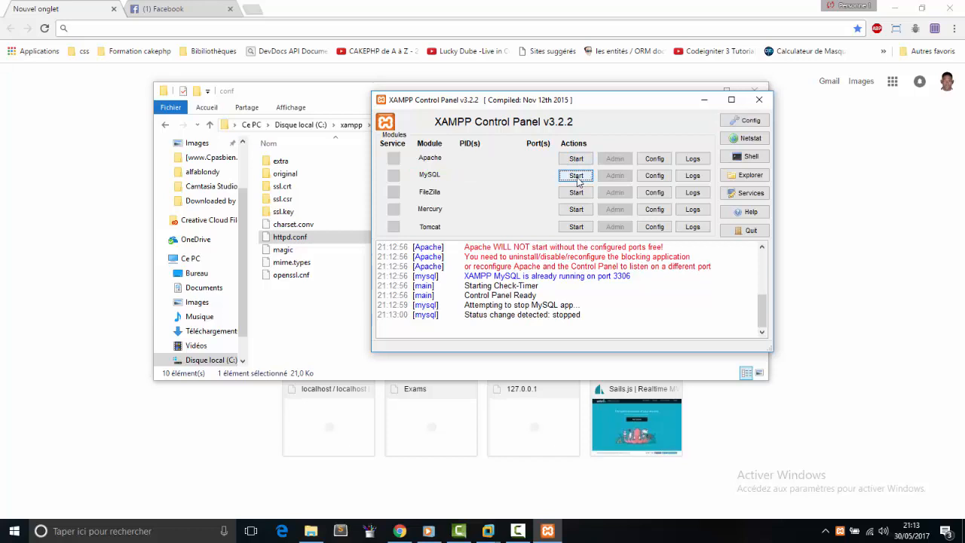
pyautogui.click(576, 176)
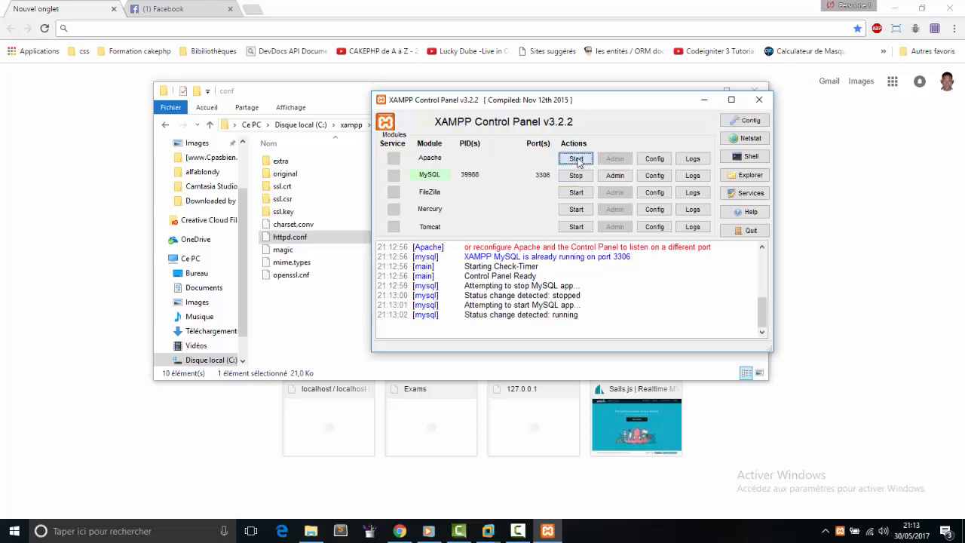
pyautogui.click(576, 158)
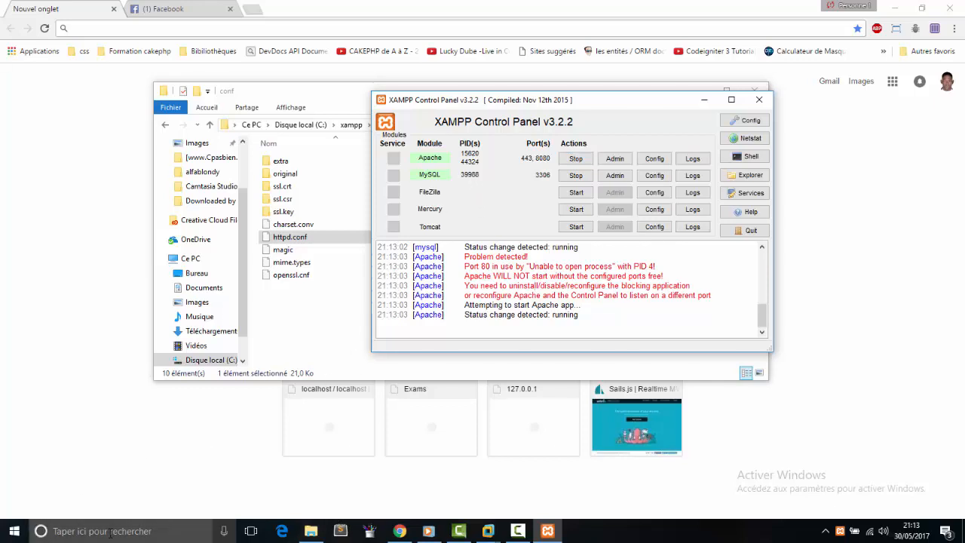
# - Switch to VMware Workstation and open the Shared VMs page of its preferences
pyautogui.click(81, 530)
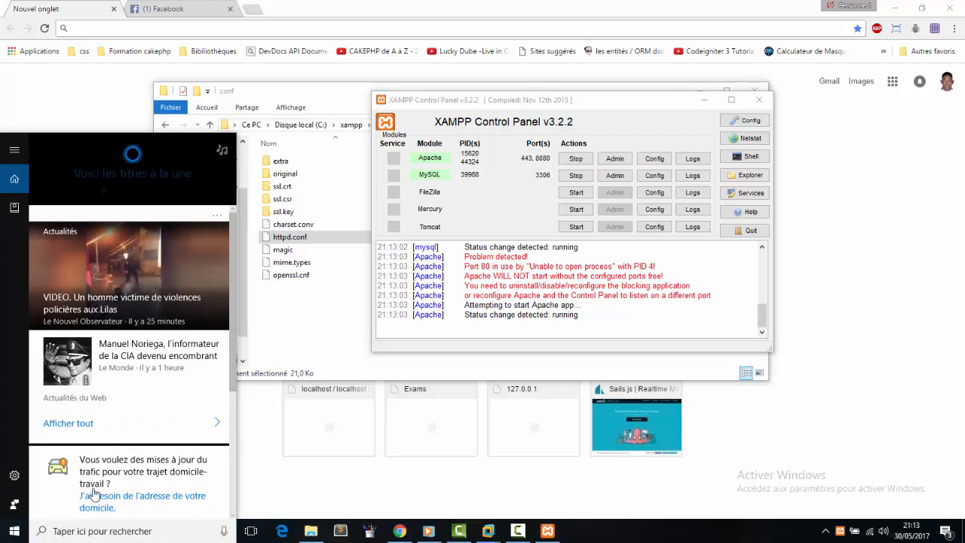
pyautogui.write('vm')
pyautogui.press('Return')
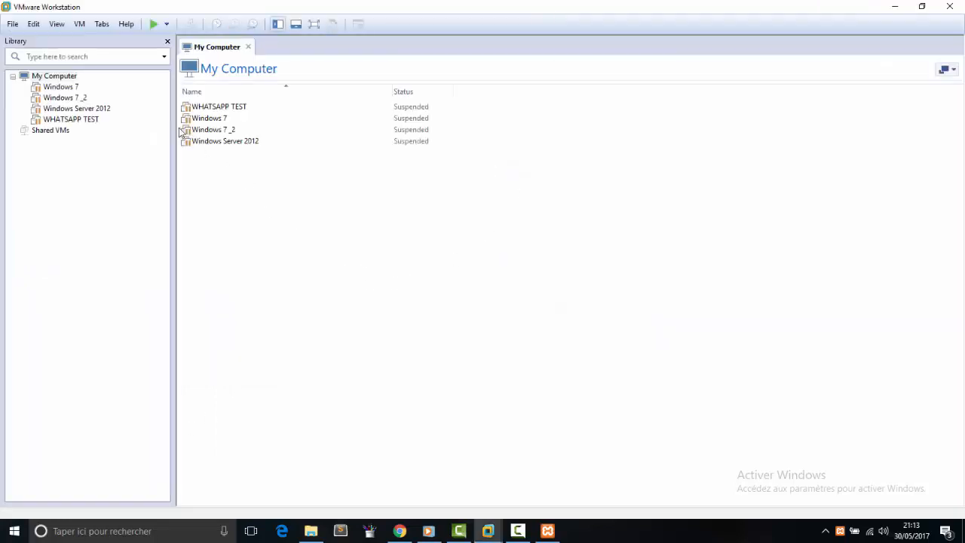
pyautogui.click(34, 25)
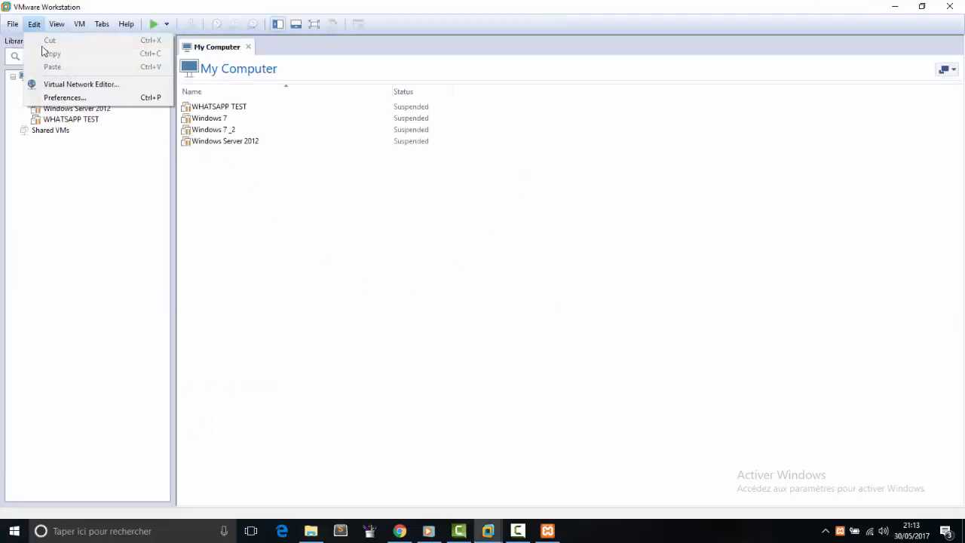
pyautogui.click(72, 97)
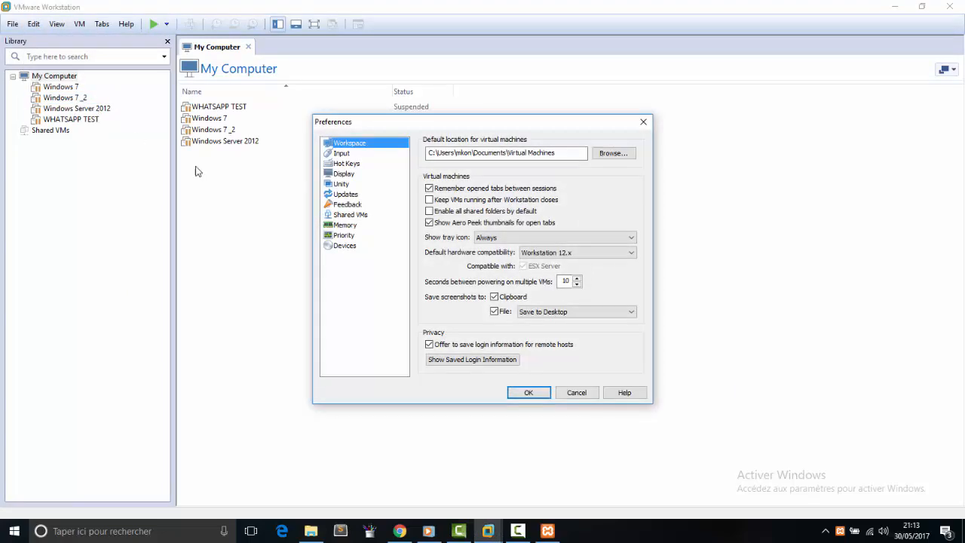
pyautogui.click(351, 215)
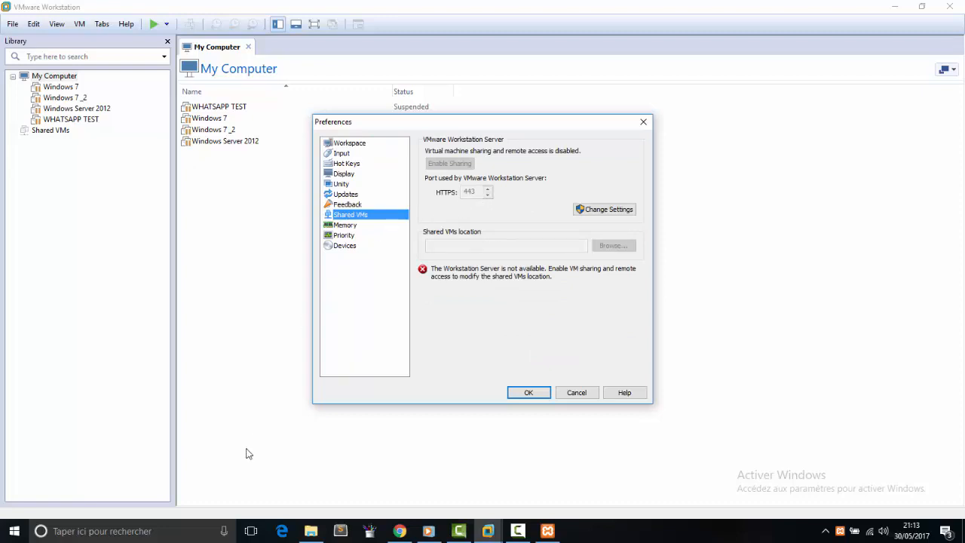
# - Check Apache's ports in XAMPP, set the VMware Workstation Server HTTPS port to 433, enable sharing and accept the preferences
pyautogui.click(547, 531)
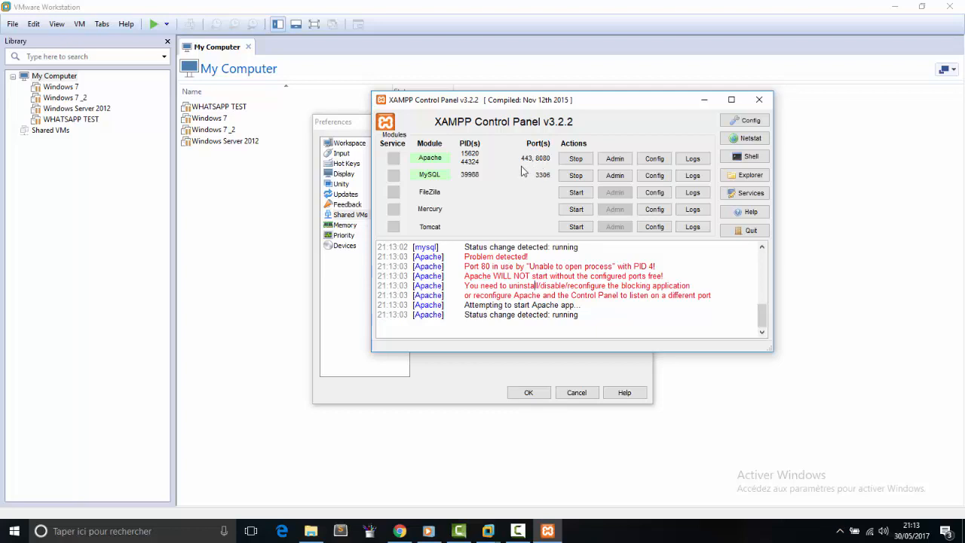
pyautogui.click(276, 460)
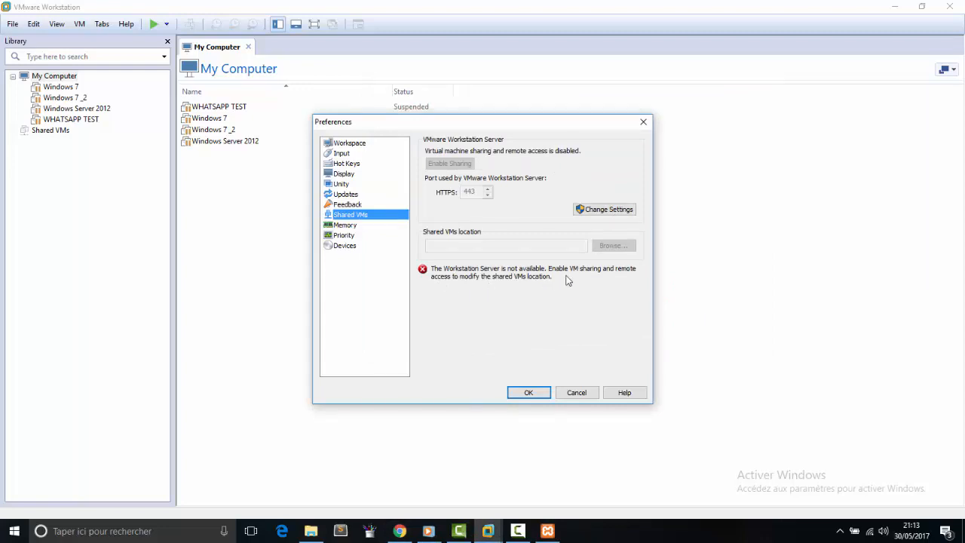
pyautogui.click(576, 211)
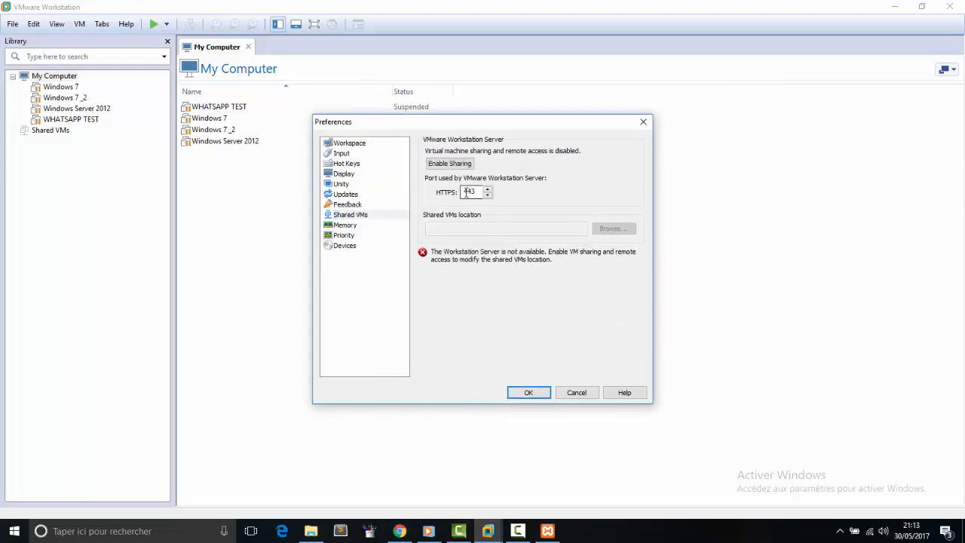
pyautogui.press('BackSpace')
pyautogui.press('BackSpace')
pyautogui.write('33')
pyautogui.click(463, 167)
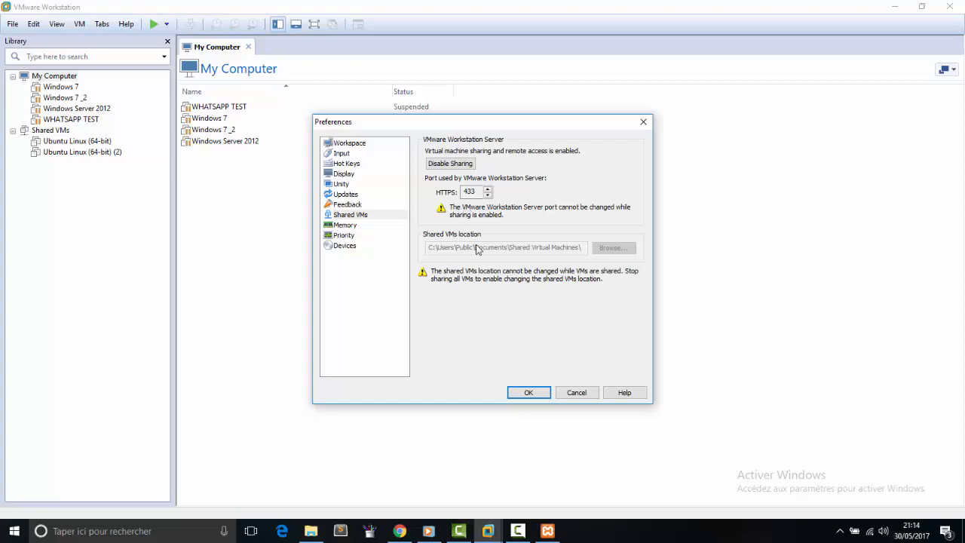
pyautogui.click(528, 393)
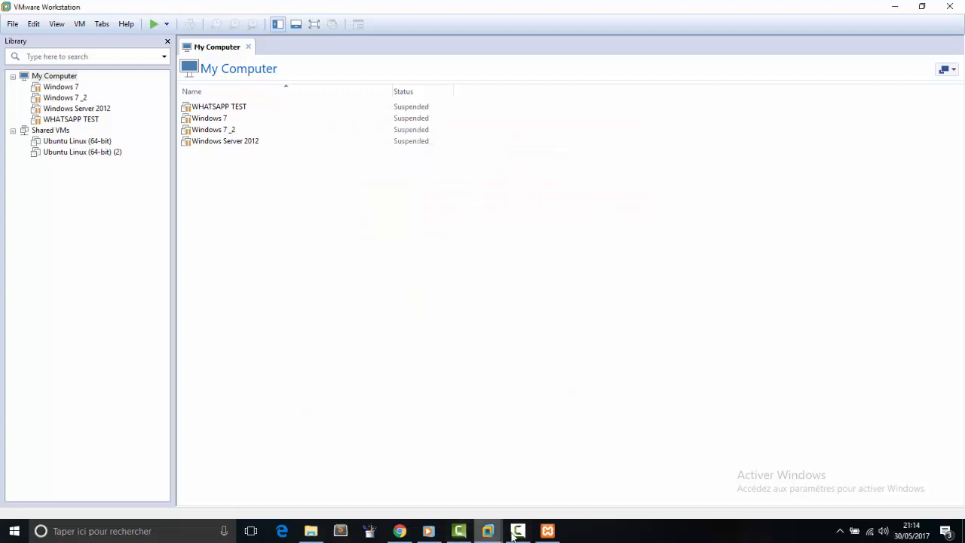
# - Return to the XAMPP Control Panel, dismiss the WhatsApp notification and review the module log
pyautogui.click(547, 530)
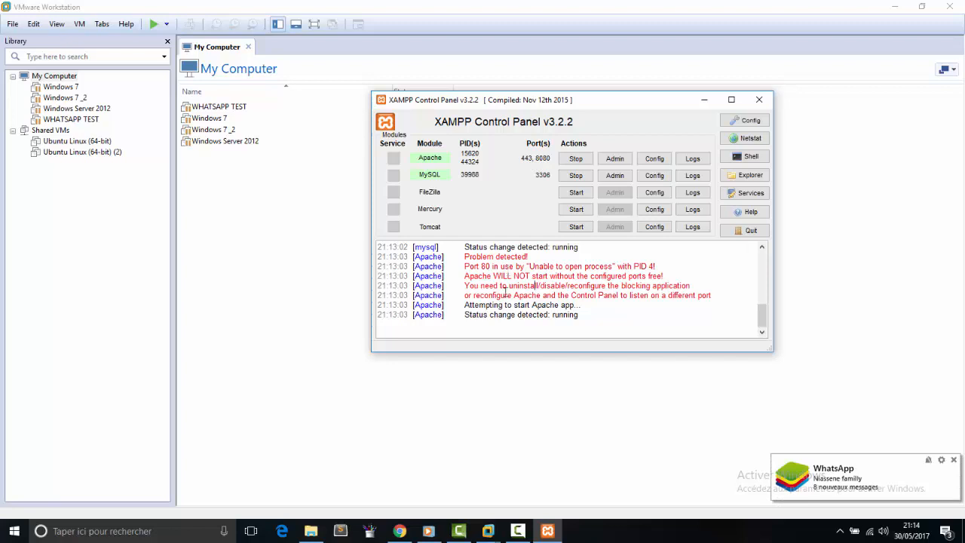
pyautogui.click(954, 460)
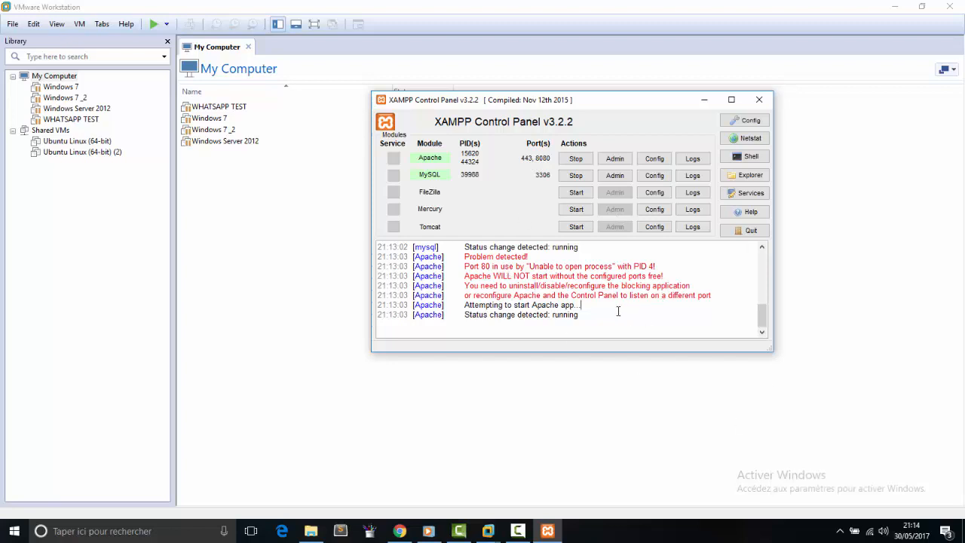
pyautogui.scroll(1, 619, 311)
pyautogui.scroll(2, 632, 286)
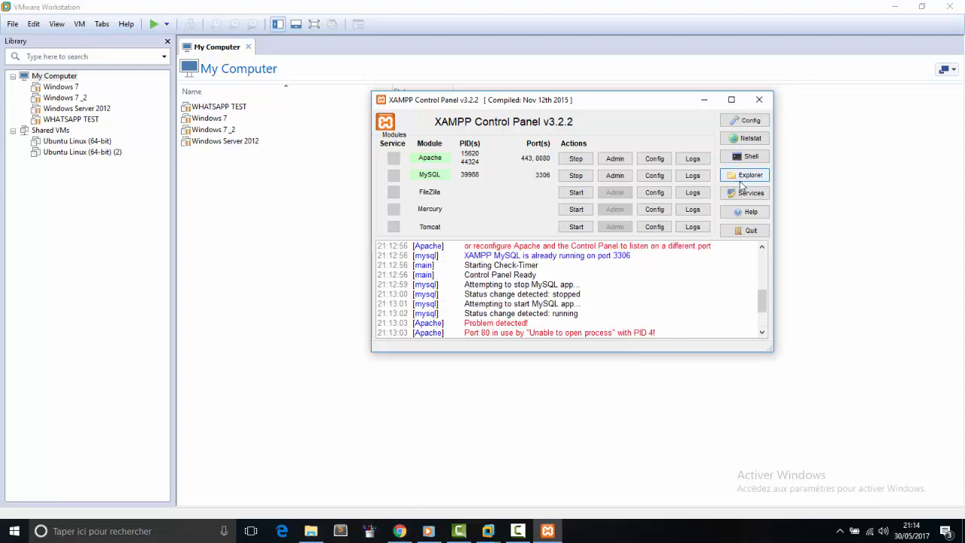
# - Browse from the XAMPP Control Panel to the htdocs folder, create a folder named test in it and open it
pyautogui.click(750, 175)
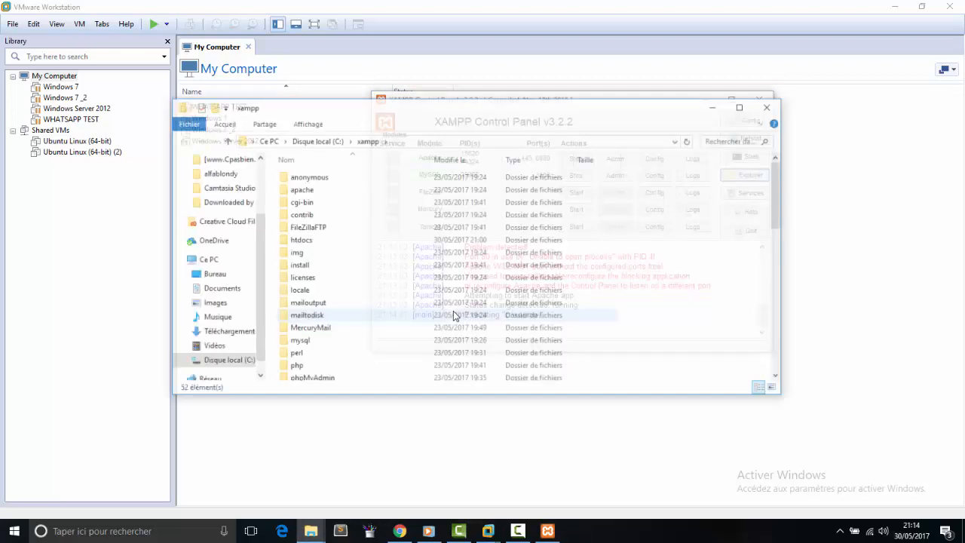
pyautogui.doubleClick(337, 242)
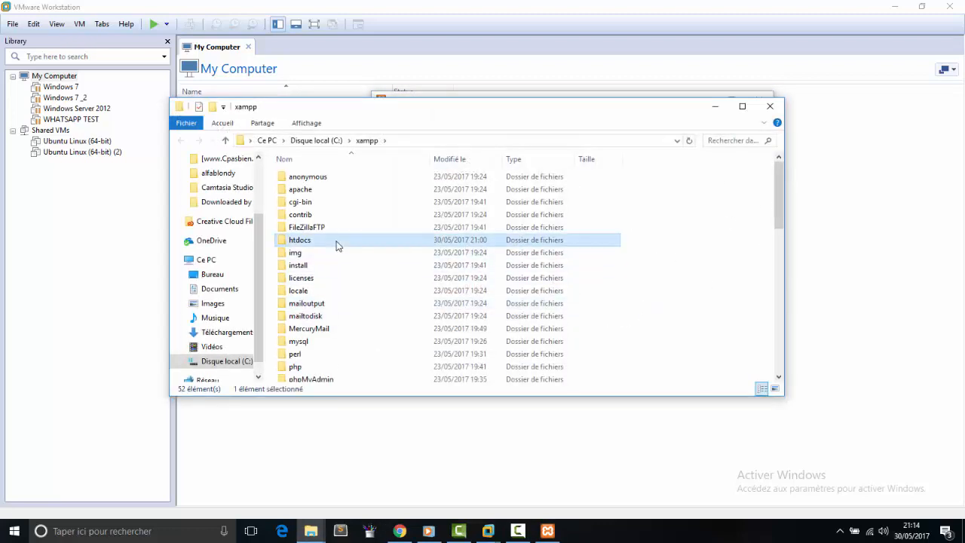
pyautogui.rightClick(482, 336)
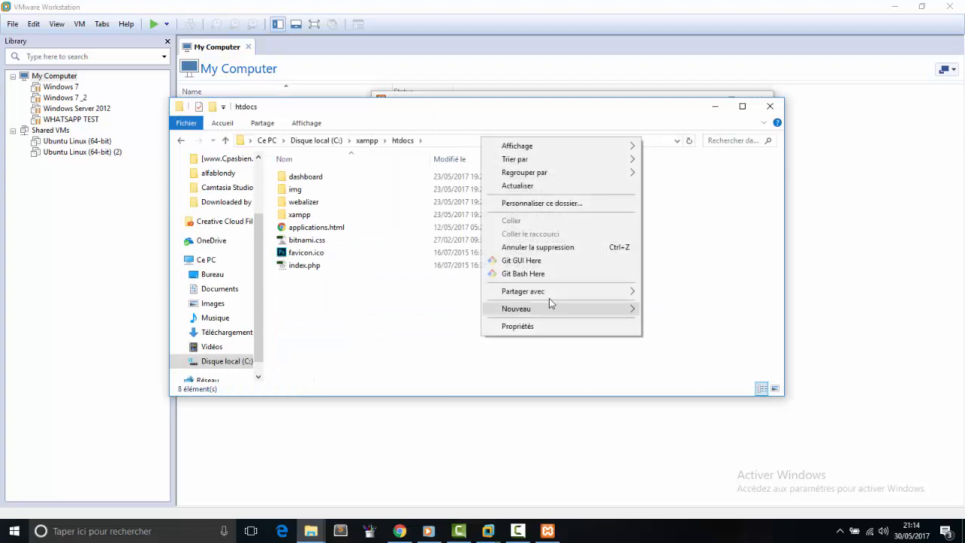
pyautogui.moveTo(548, 312)
pyautogui.click(670, 309)
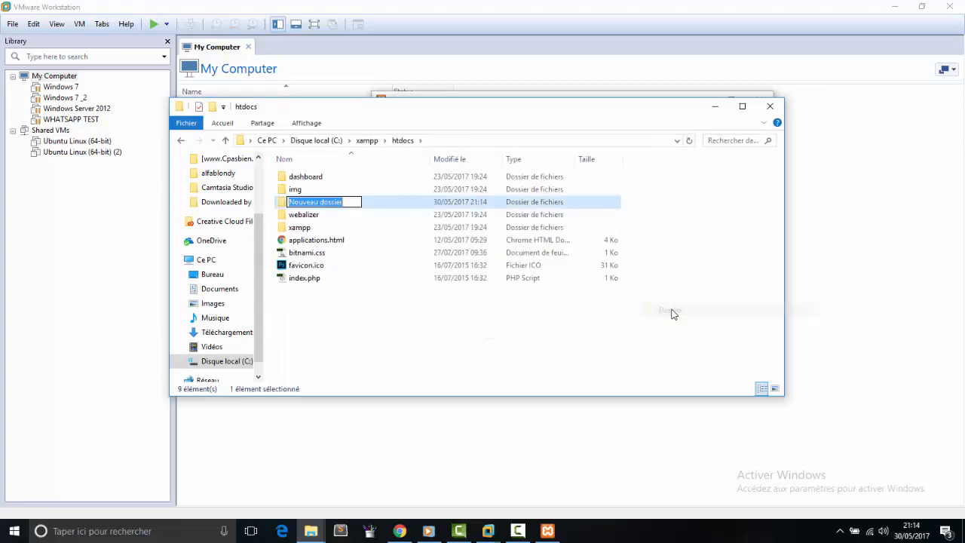
pyautogui.write('tes')
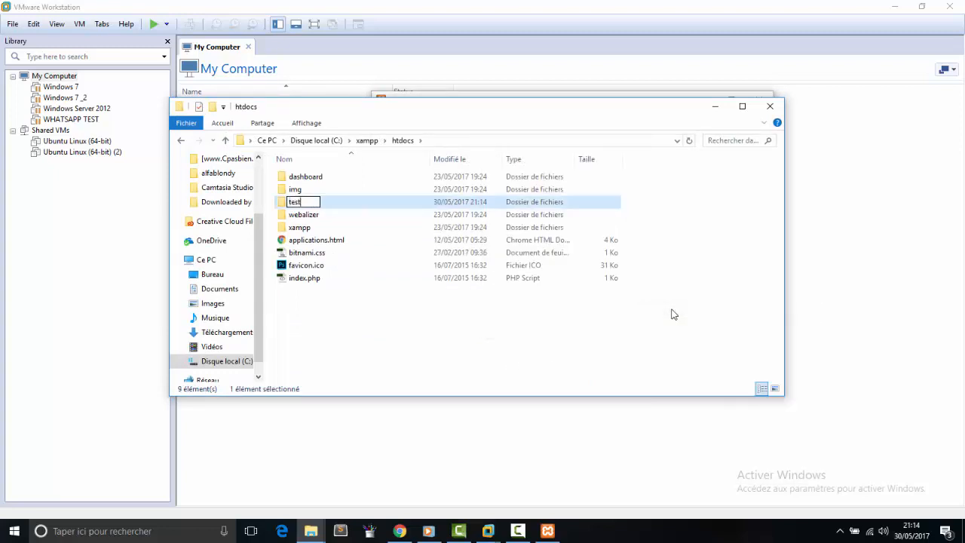
pyautogui.write('t')
pyautogui.press('Return')
pyautogui.press('Return')
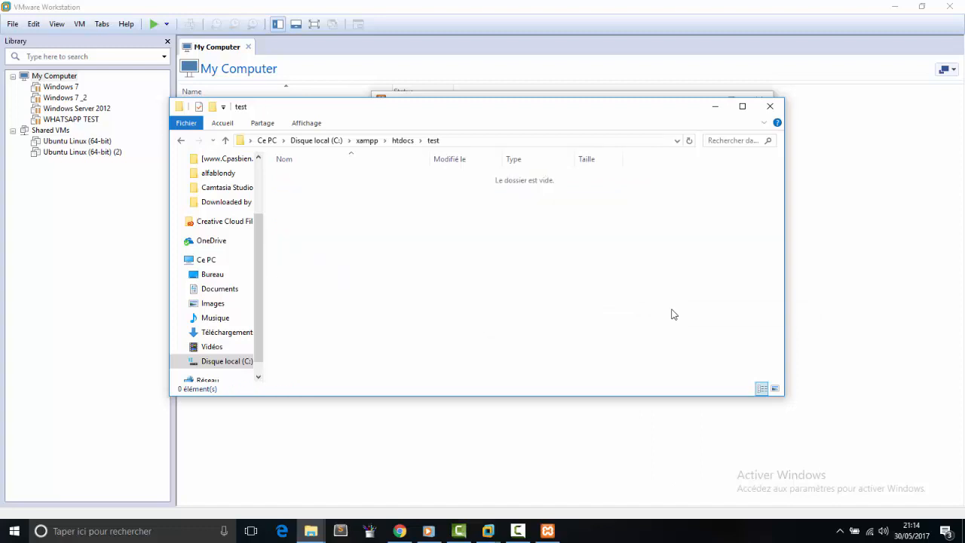
# - Create a new text document in the test folder and name it index.php, accepting the extension change
pyautogui.rightClick(453, 234)
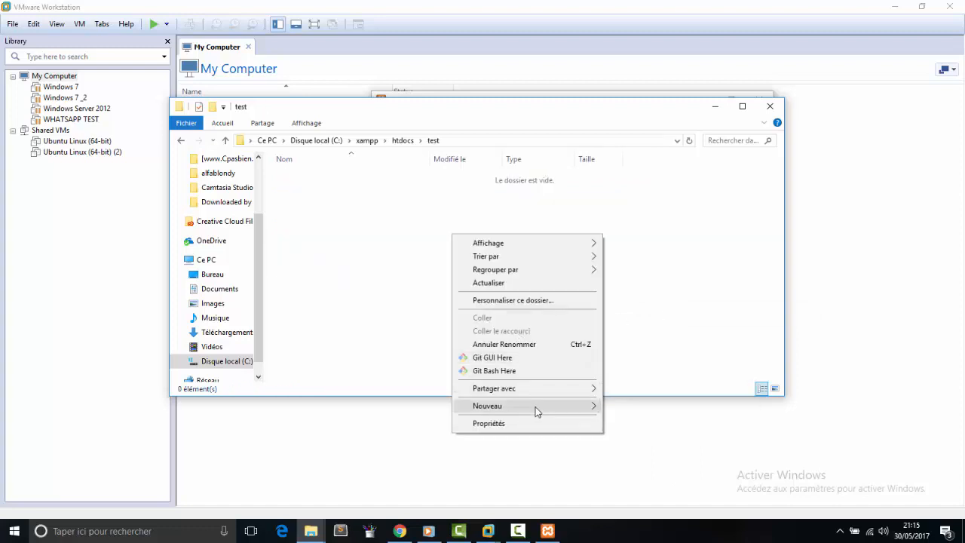
pyautogui.moveTo(538, 408)
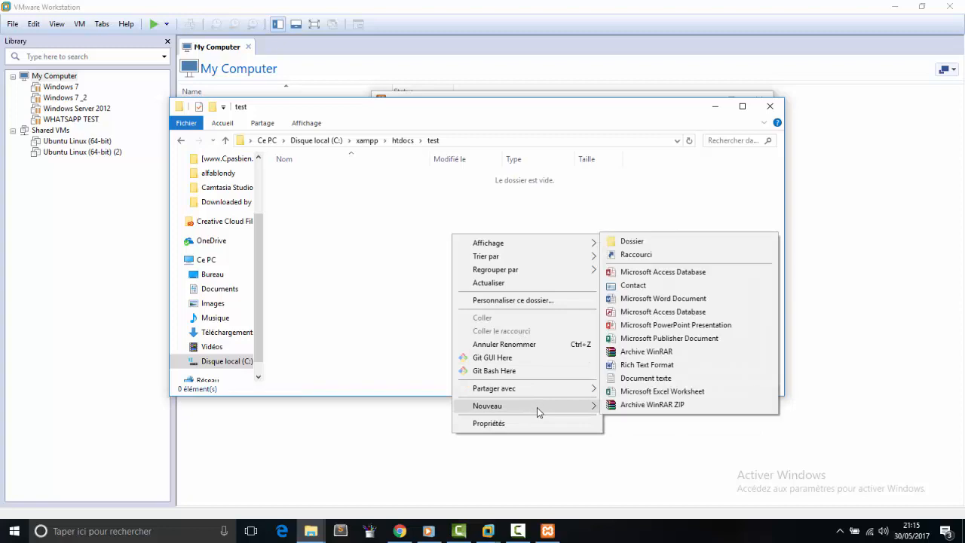
pyautogui.click(661, 379)
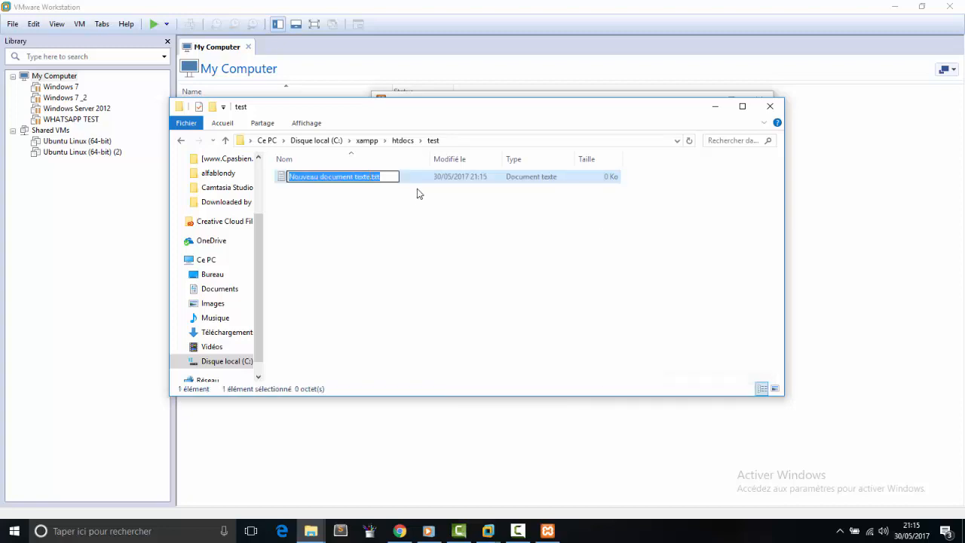
pyautogui.write('in')
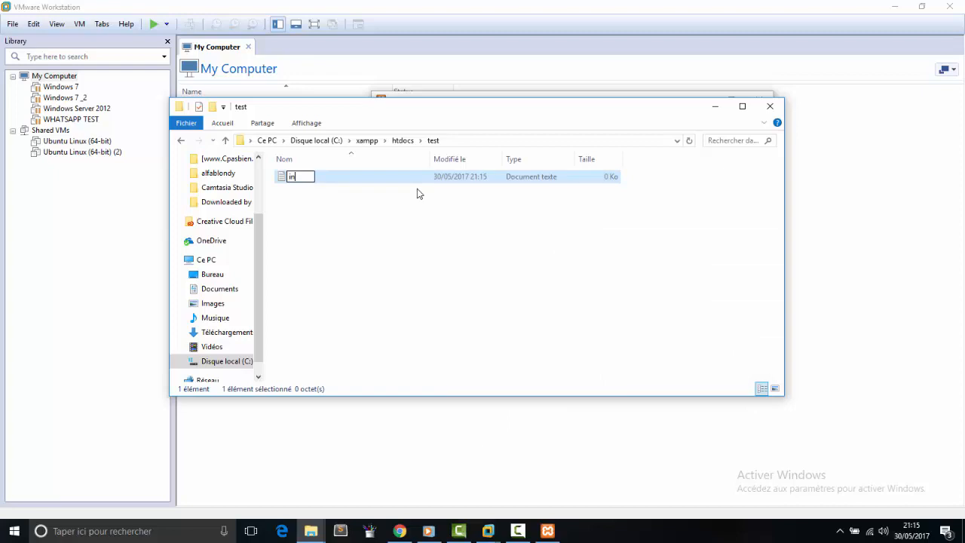
pyautogui.write('dex.php')
pyautogui.press('Return')
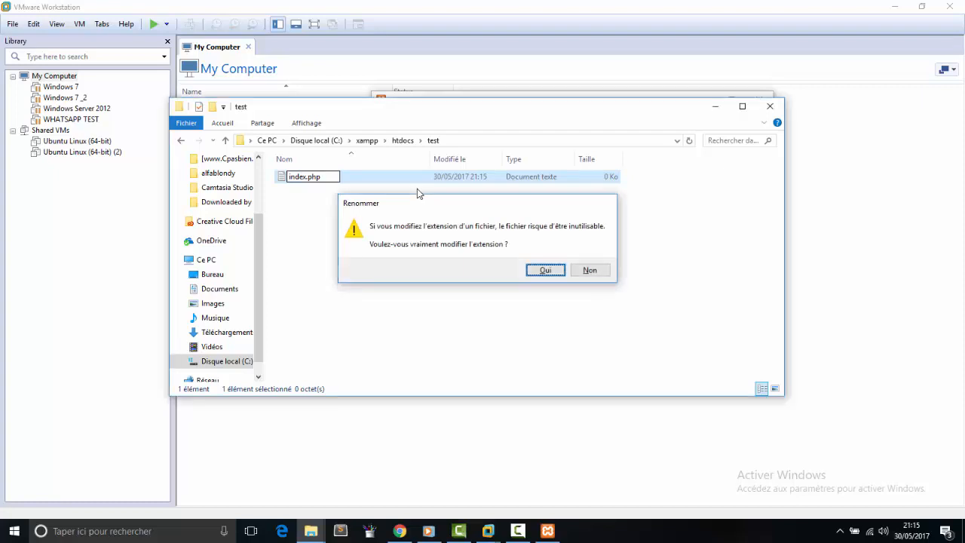
pyautogui.press('Return')
# - Open index.php in Sublime Text, insert a PHP block and start an echo statement inside it
pyautogui.rightClick(388, 176)
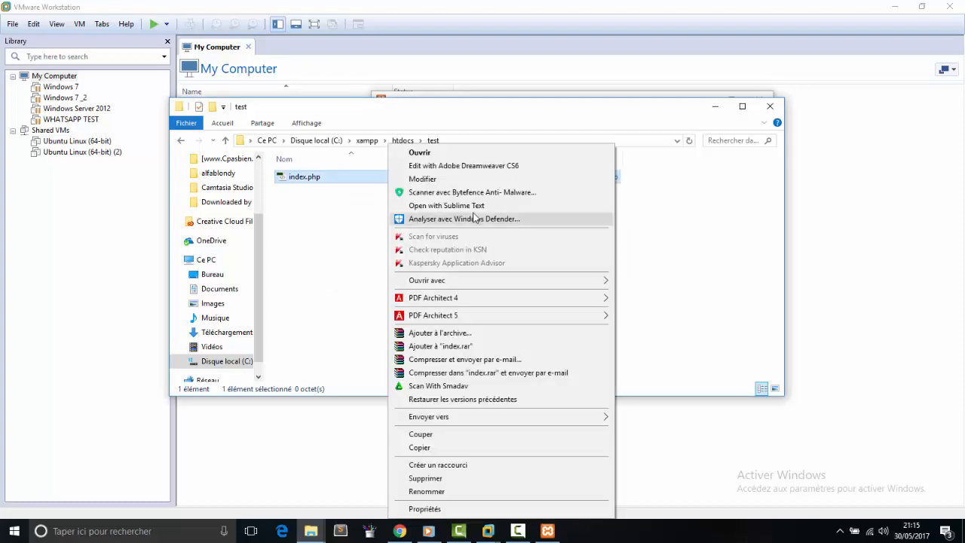
pyautogui.click(452, 205)
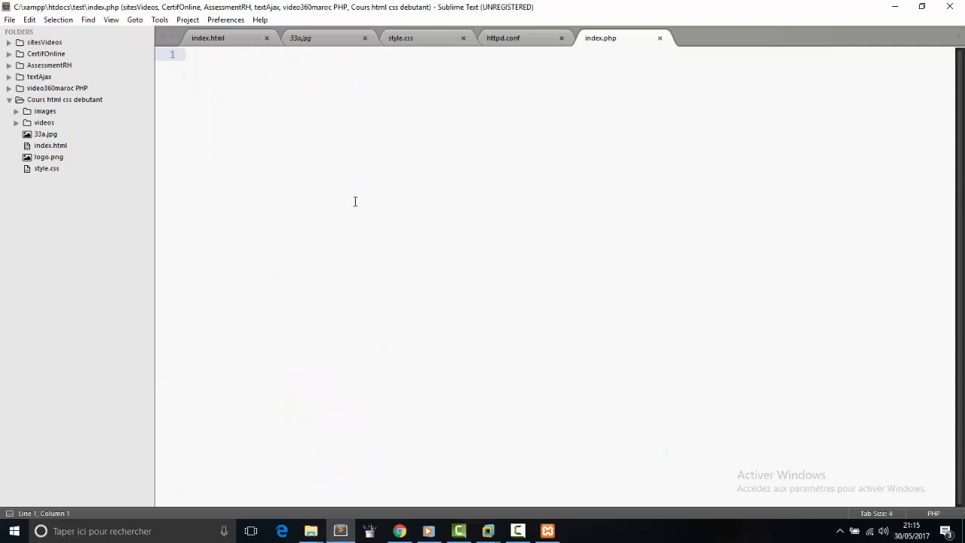
pyautogui.write('php')
pyautogui.press('Tab')
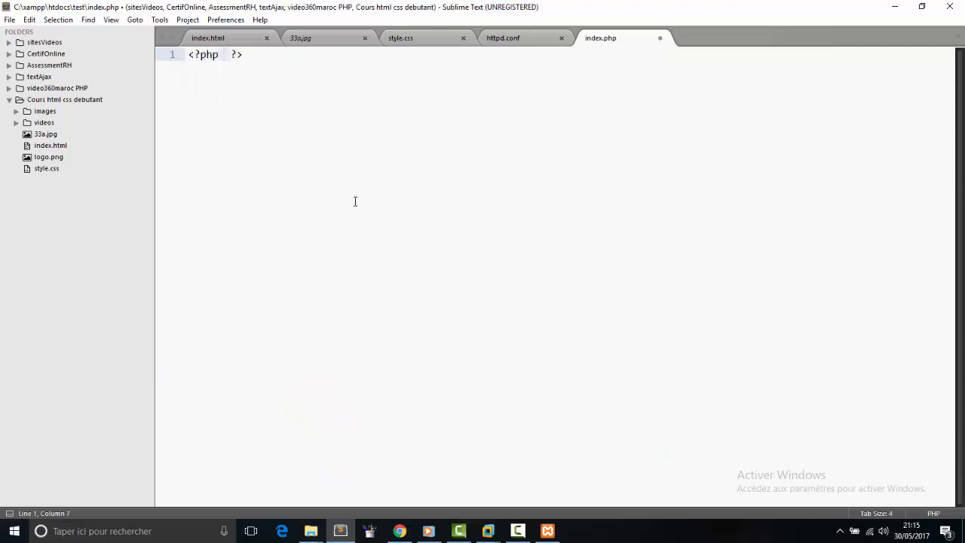
pyautogui.write('eco')
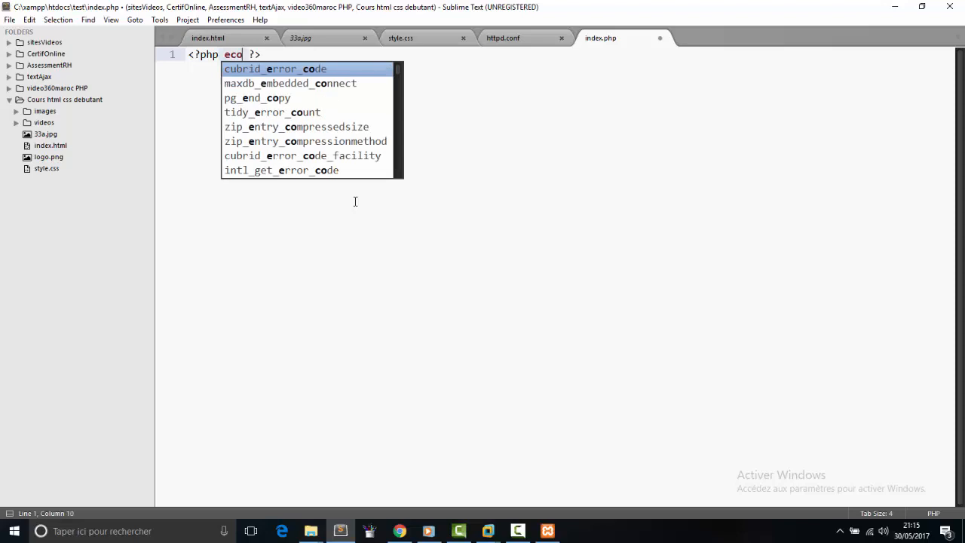
pyautogui.press('Return')
pyautogui.press('BackSpace')
pyautogui.hotkey('ctrl', 'z')
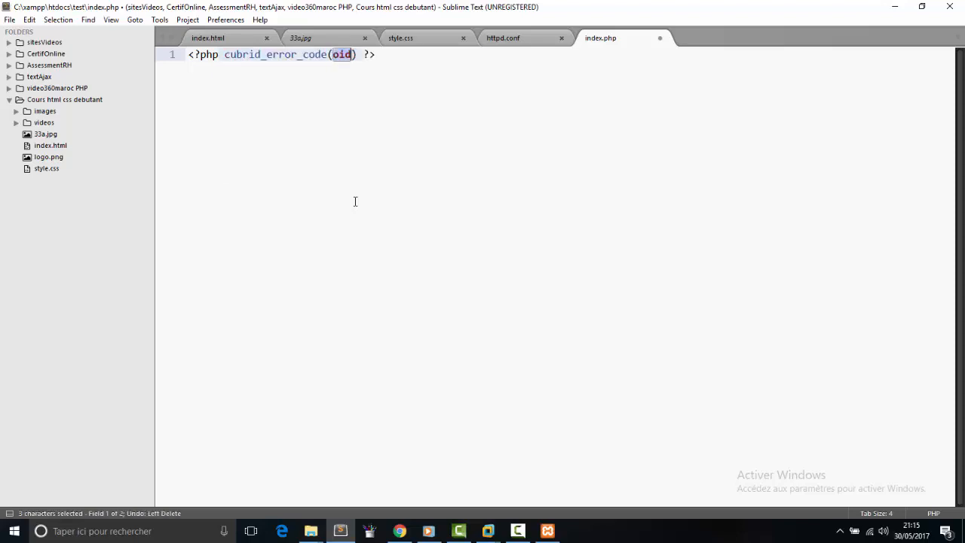
pyautogui.hotkey('ctrl', 'z')
# - Complete the echo statement with "bonjour tout le mponde c'est moi" and the author's name, save index.php and decline the licence purchase
pyautogui.press('BackSpace')
pyautogui.write('ho')
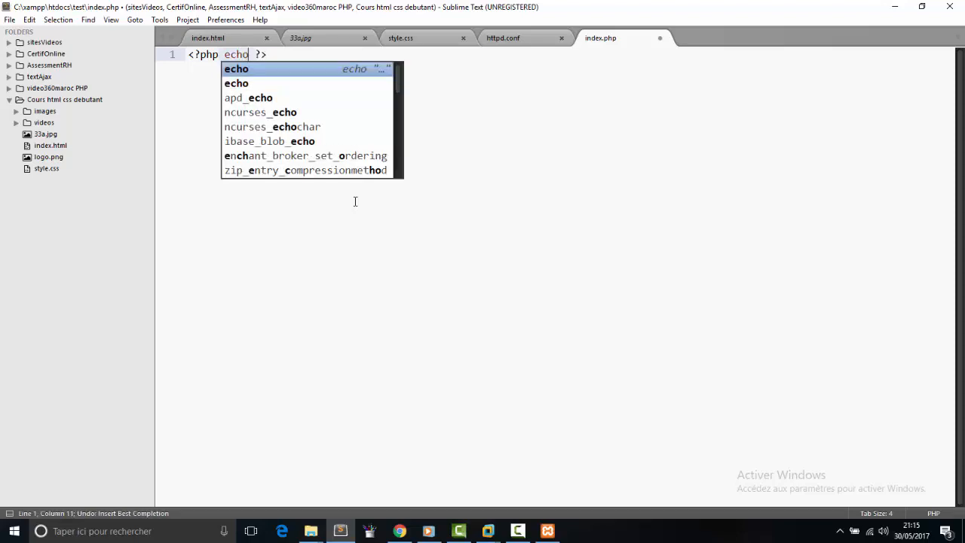
pyautogui.press('Return')
pyautogui.press('BackSpace')
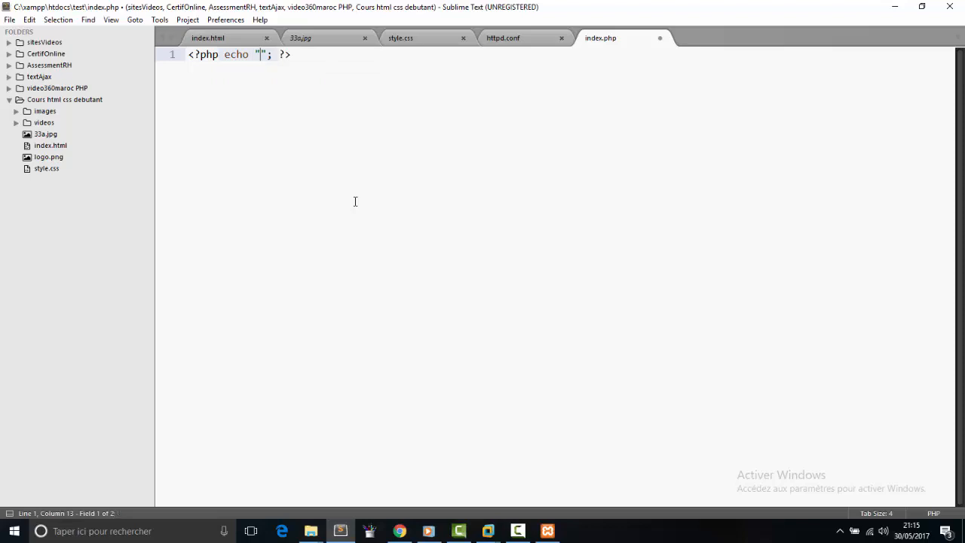
pyautogui.write('bo')
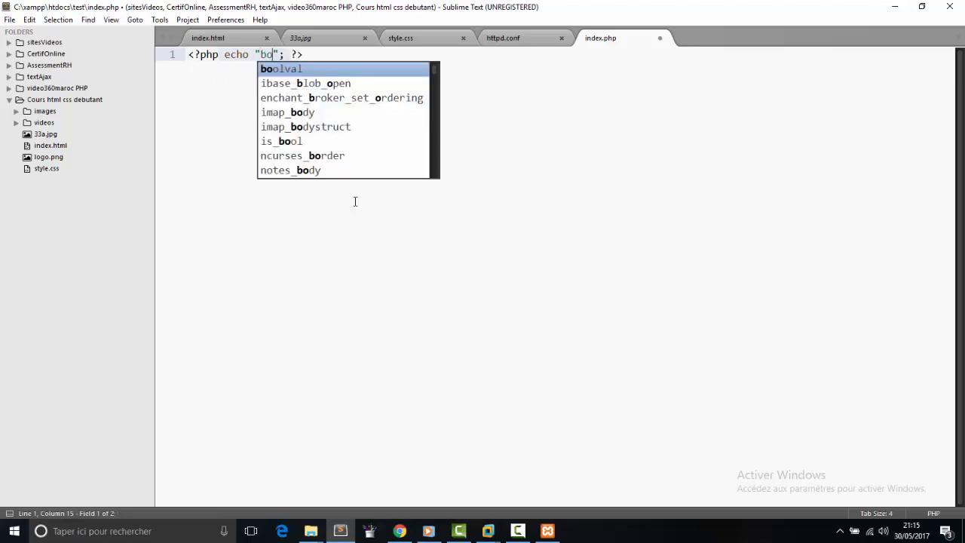
pyautogui.write('njour tou')
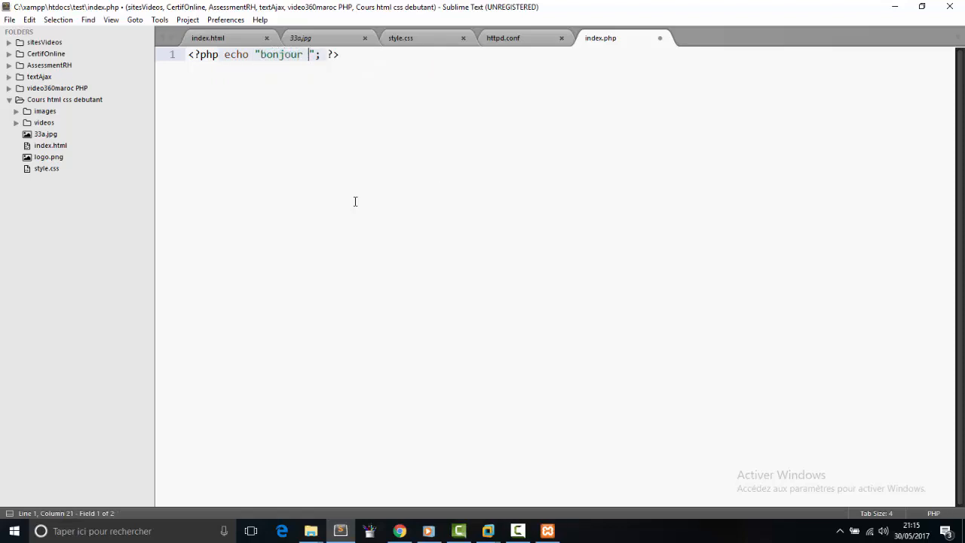
pyautogui.write('t le m')
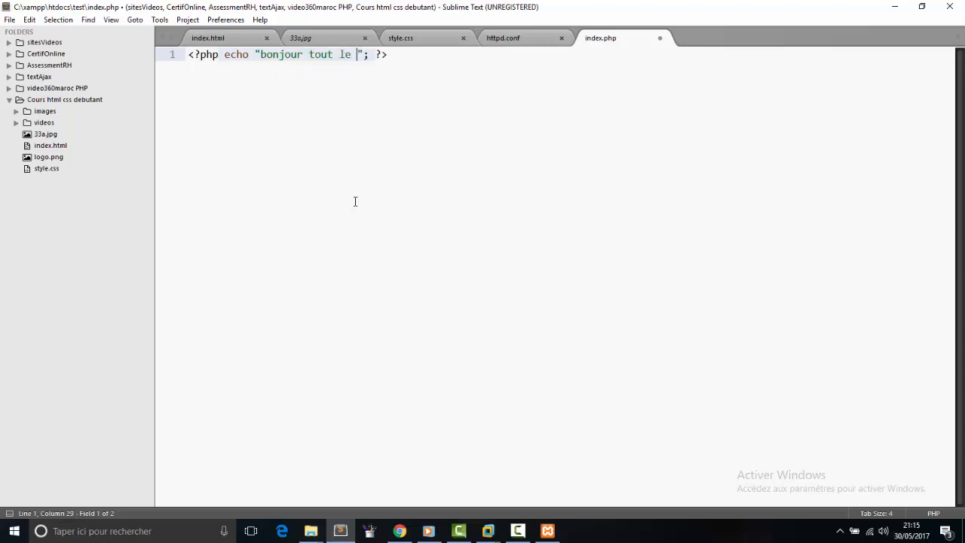
pyautogui.write('ponde c')
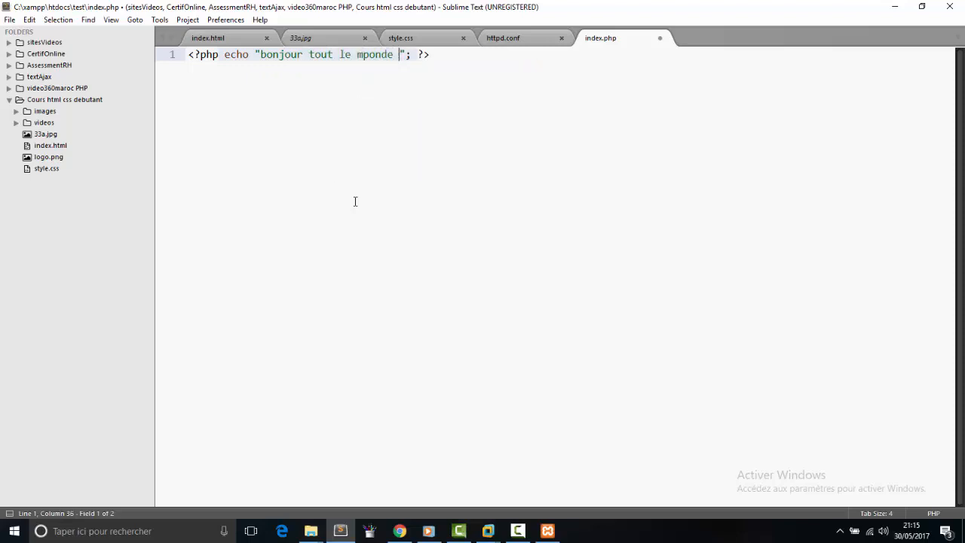
pyautogui.write("'est mo")
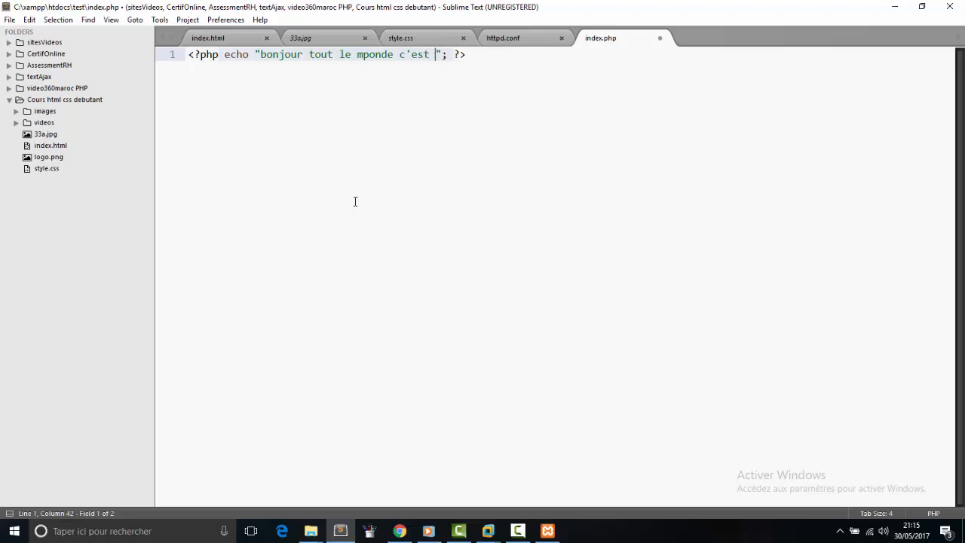
pyautogui.write('i MKON')
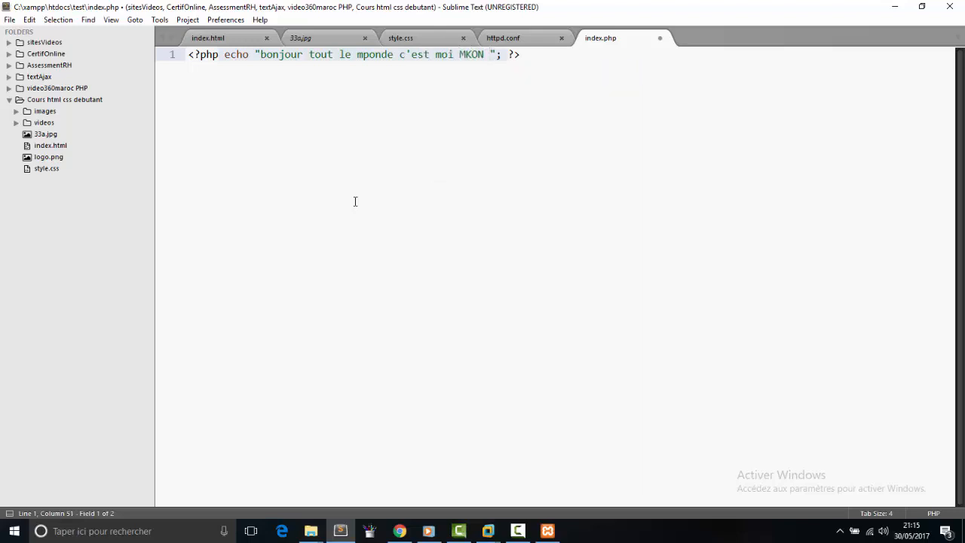
pyautogui.hotkey('ctrl', 's')
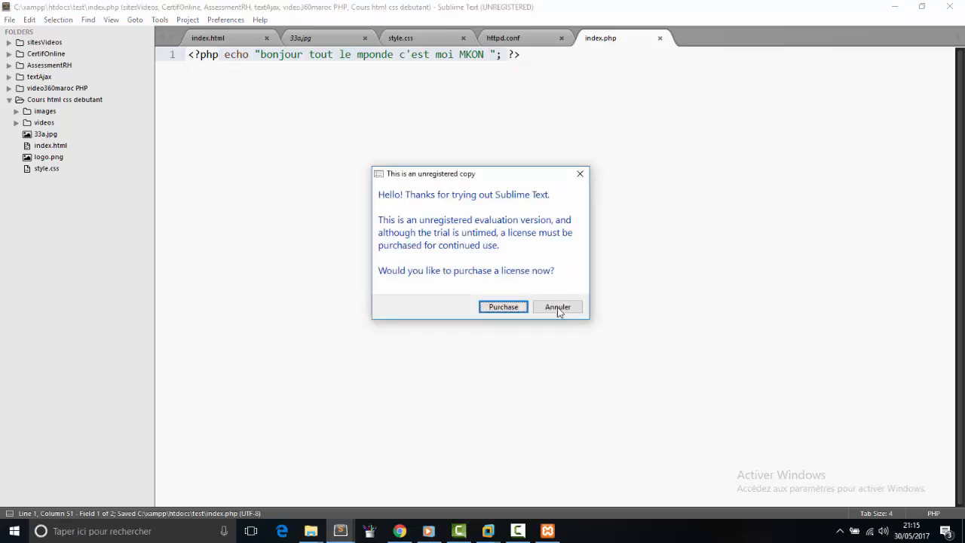
pyautogui.click(543, 309)
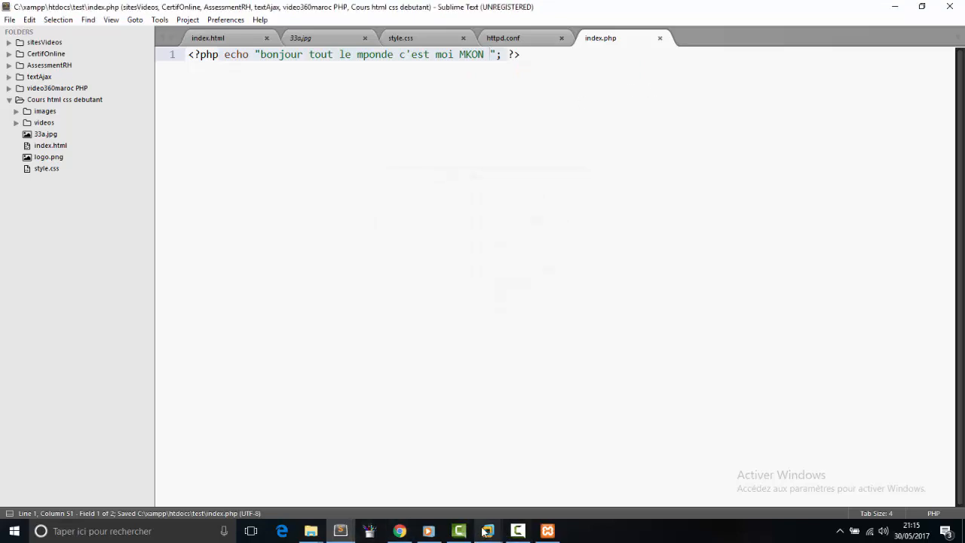
# - Switch to Chrome and load the PHP test page at localhost:8080/test
pyautogui.click(399, 530)
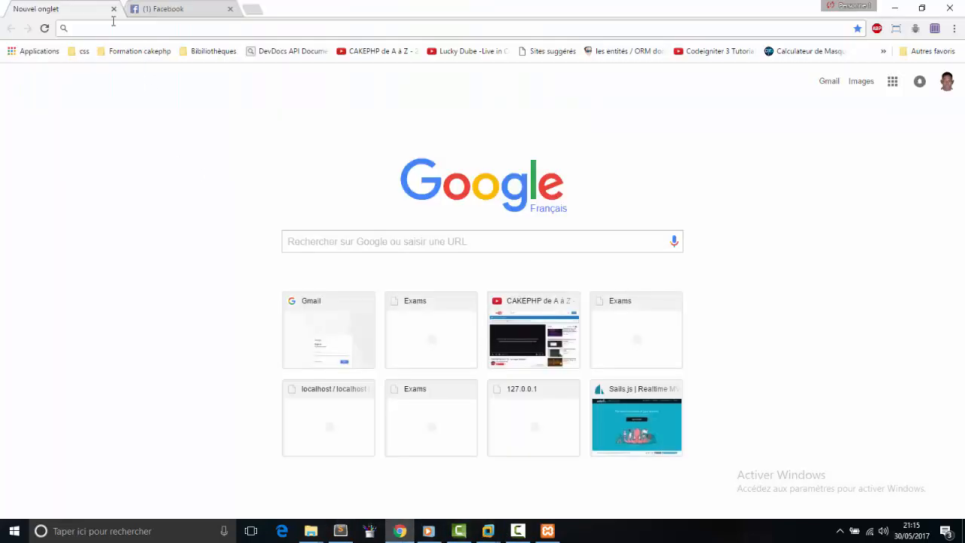
pyautogui.write('lo')
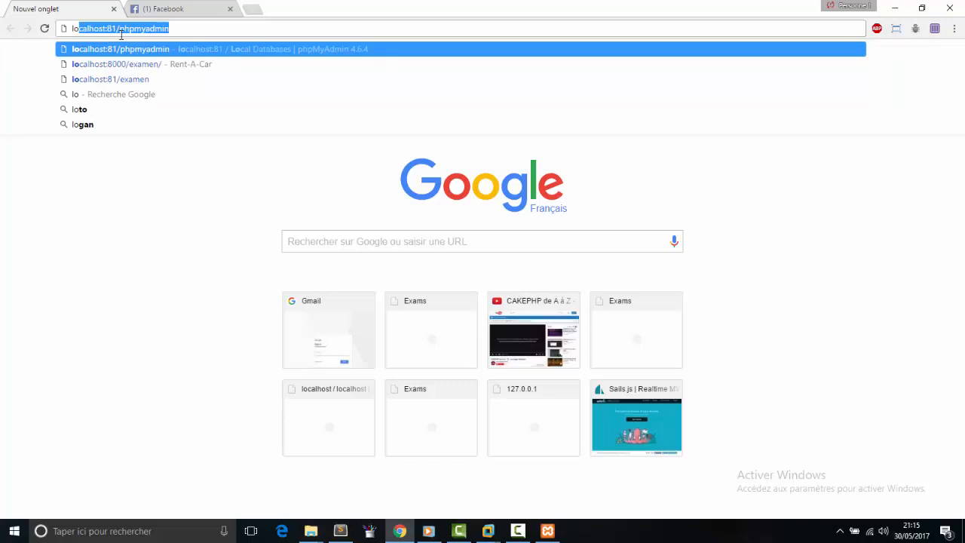
pyautogui.press('Right')
pyautogui.press('BackSpace')
pyautogui.press('BackSpace')
pyautogui.press('BackSpace')
pyautogui.press('BackSpace')
pyautogui.press('BackSpace')
pyautogui.press('BackSpace')
pyautogui.press('BackSpace')
pyautogui.press('BackSpace')
pyautogui.press('BackSpace')
pyautogui.press('BackSpace')
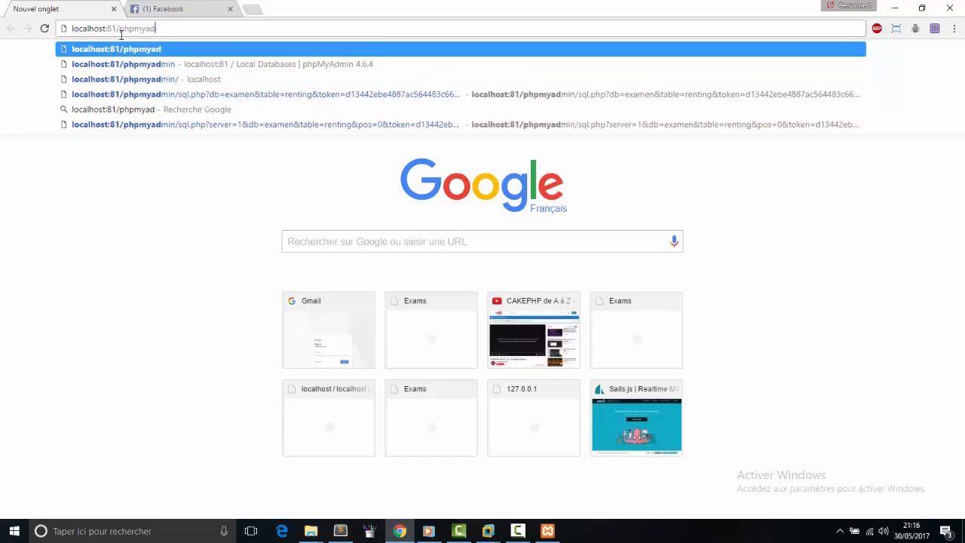
pyautogui.press('BackSpace')
pyautogui.press('BackSpace')
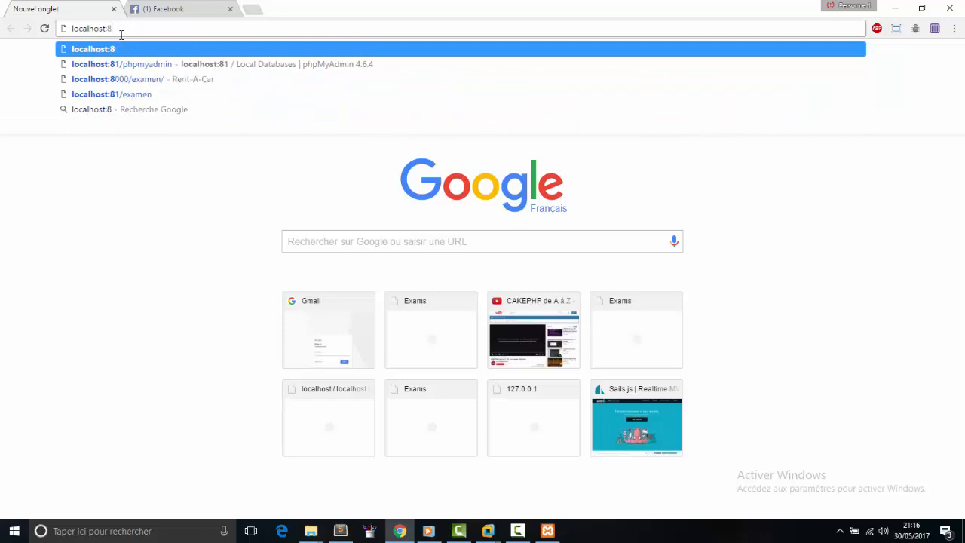
pyautogui.write('08')
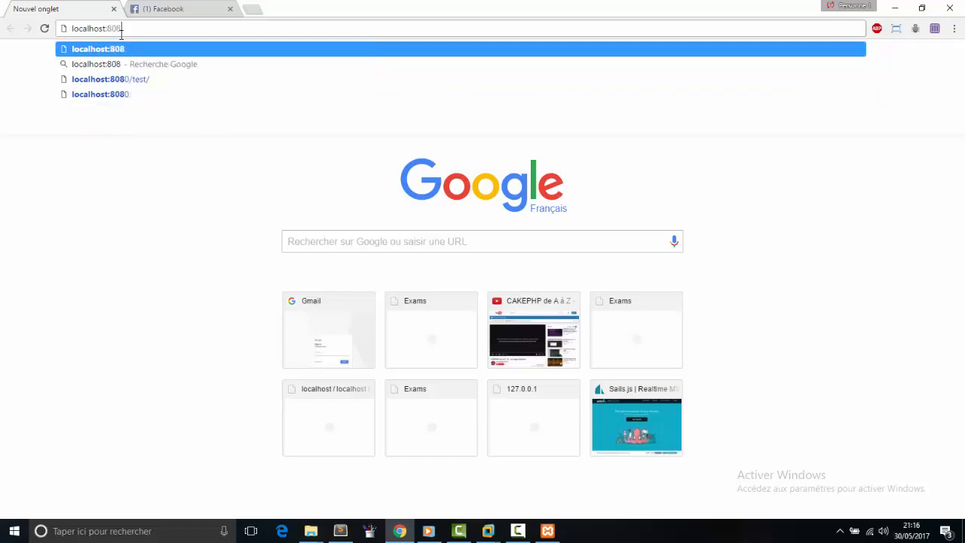
pyautogui.write('0/')
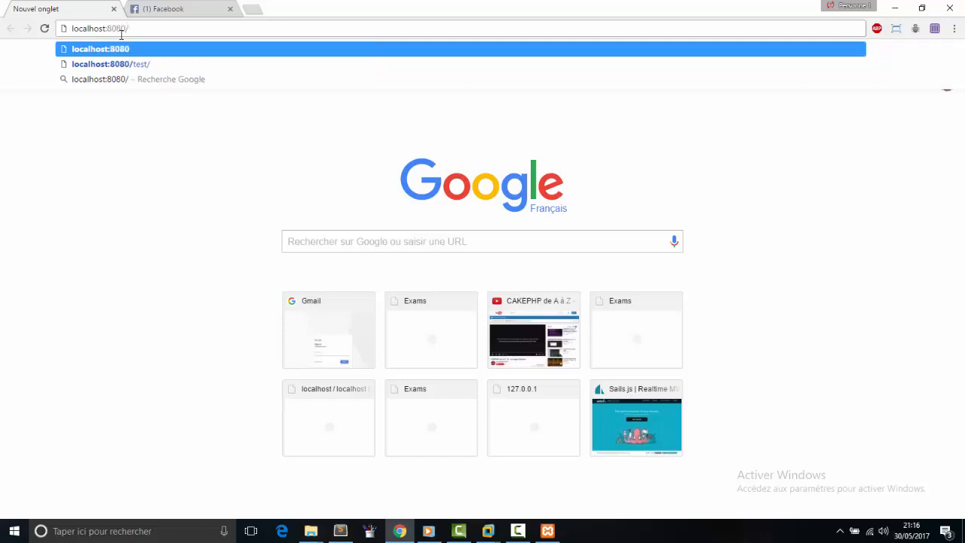
pyautogui.write('te')
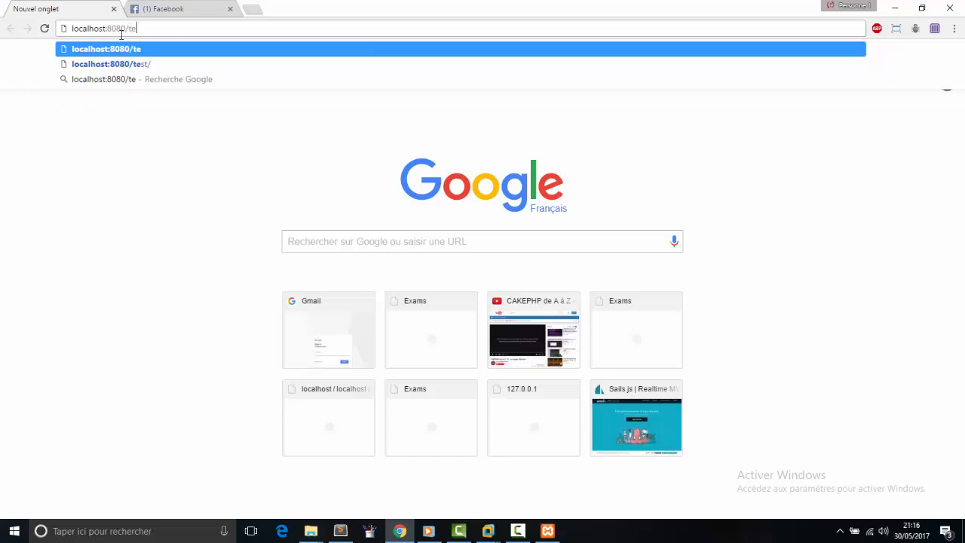
pyautogui.write('st')
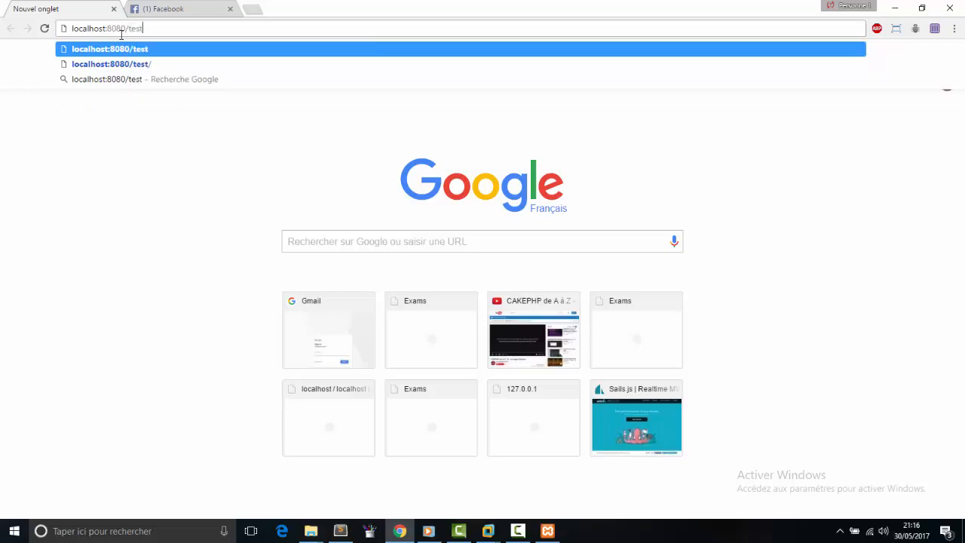
pyautogui.press('Return')
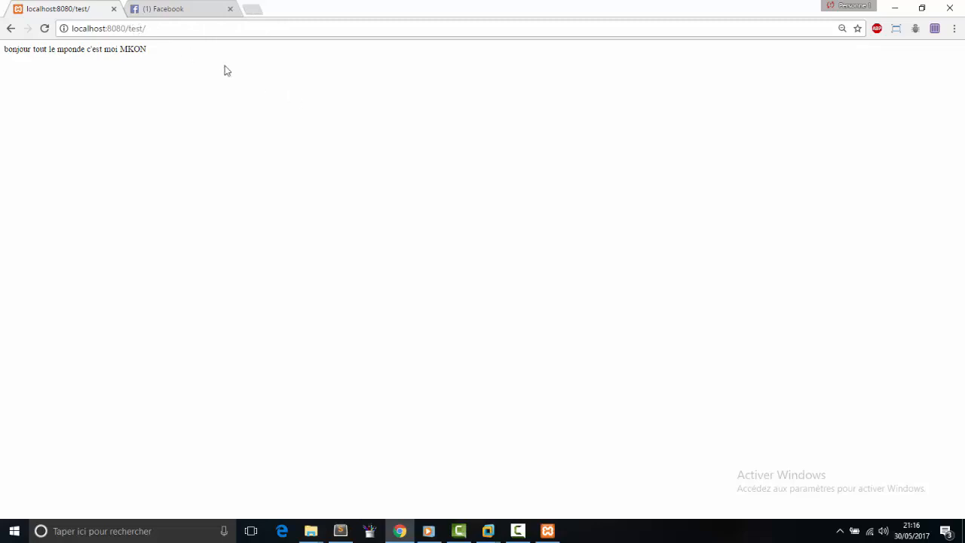
# - Return to the XAMPP Control Panel and open Apache's admin page in the browser
pyautogui.click(188, 29)
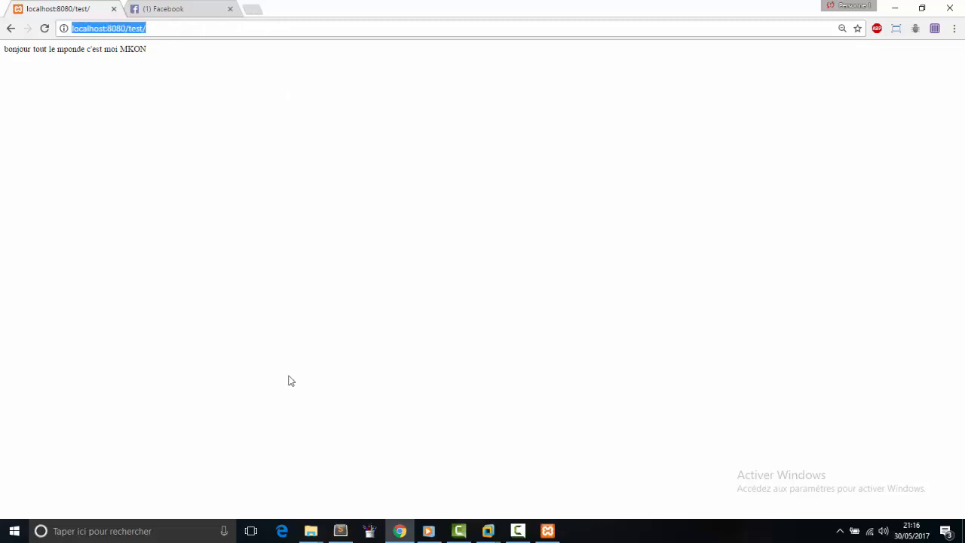
pyautogui.click(547, 531)
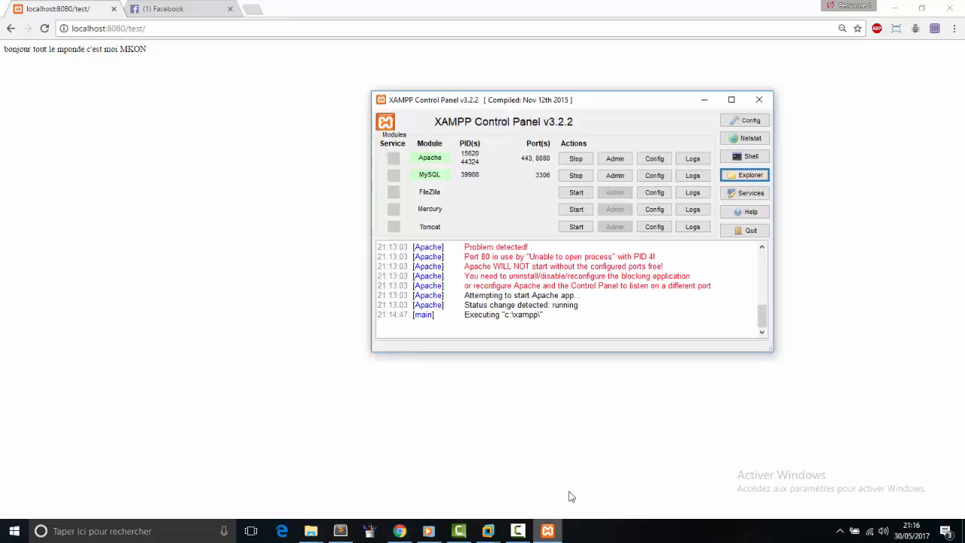
pyautogui.click(616, 159)
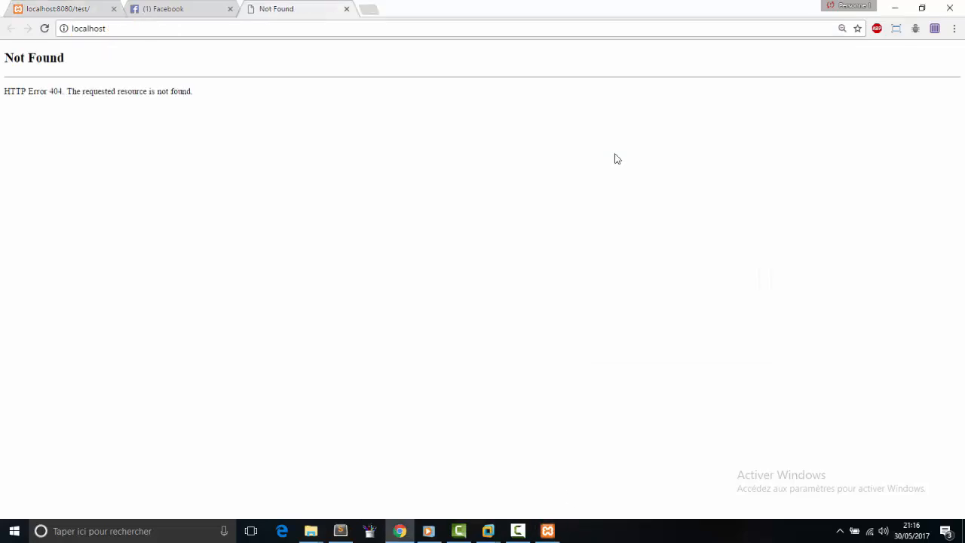
# - Extend the localhost address with /8080/ph and run the suggested Google search "localhost 8080 phpmyadmin"
pyautogui.click(121, 27)
pyautogui.write('/')
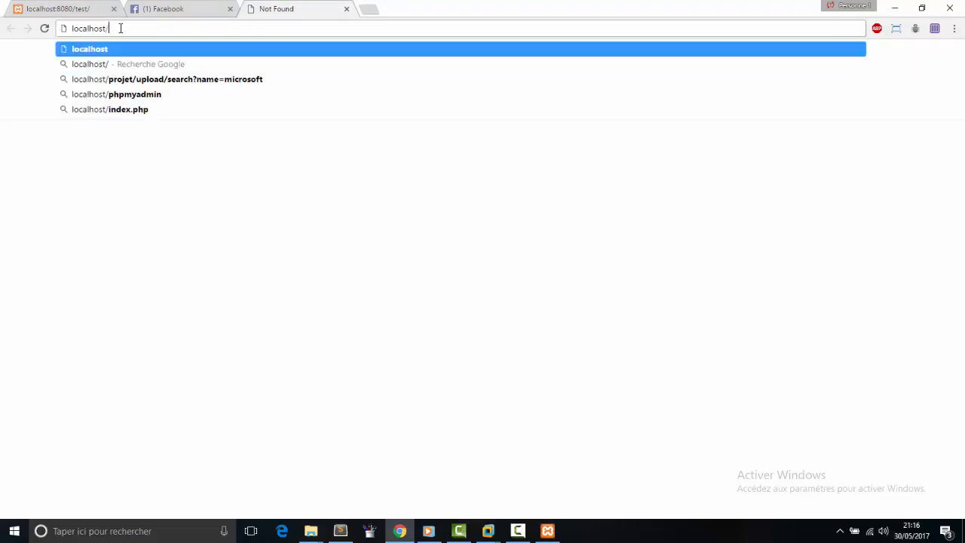
pyautogui.write('808')
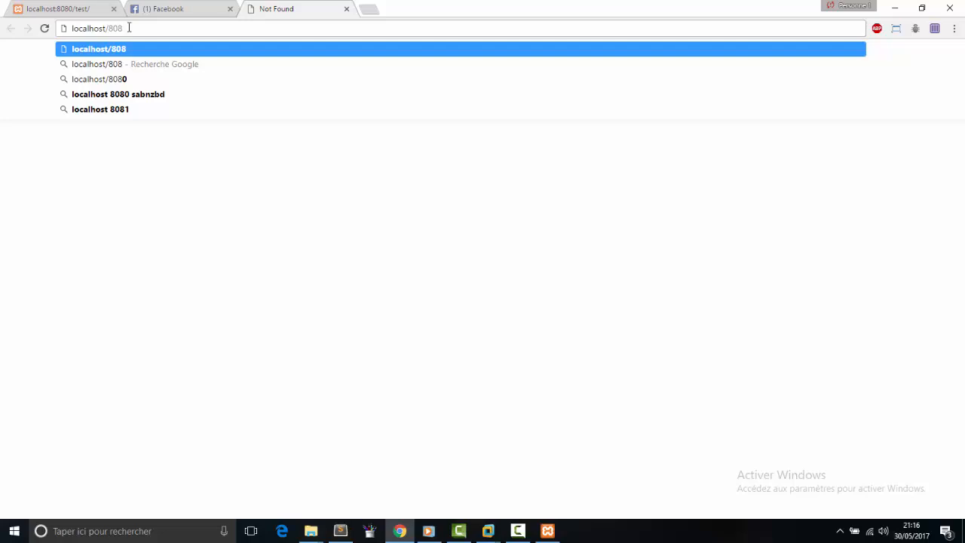
pyautogui.write('0')
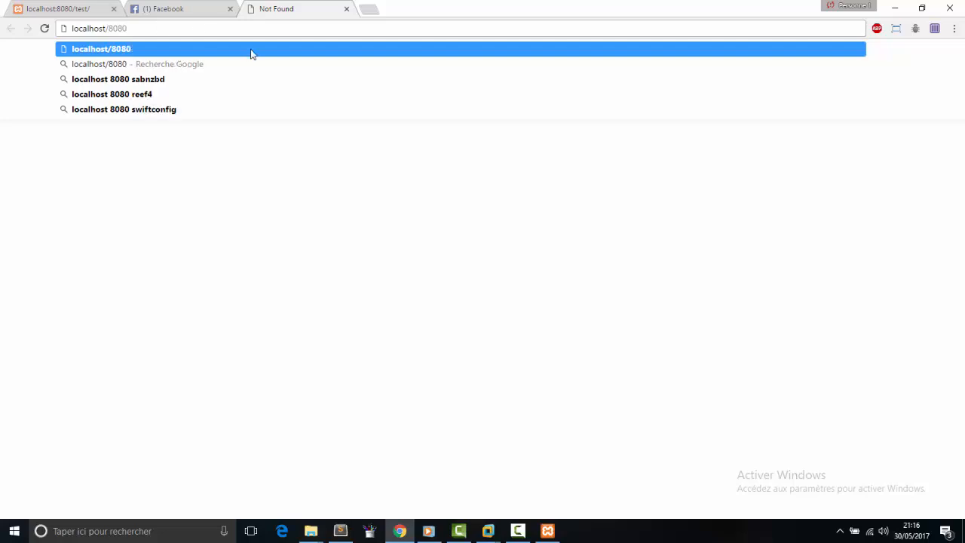
pyautogui.write('/')
pyautogui.write('ph')
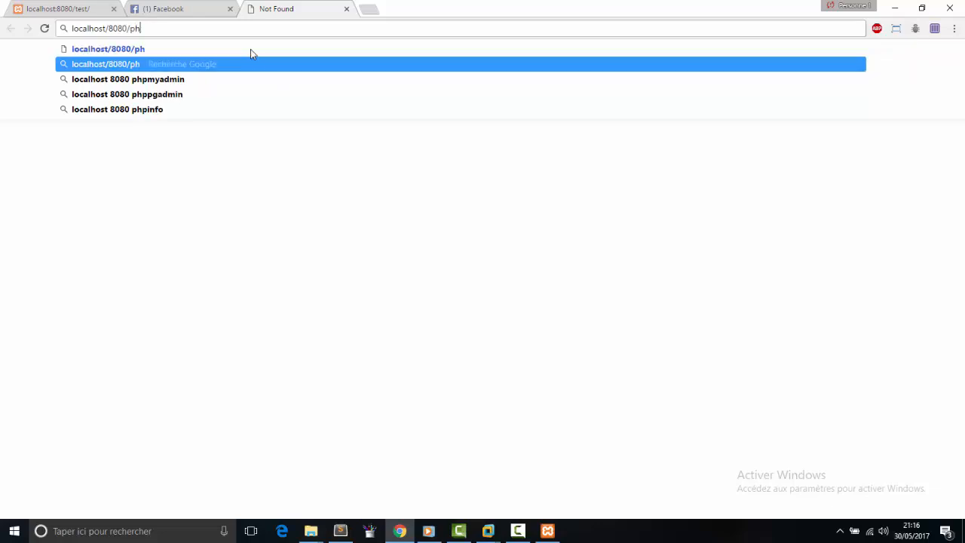
pyautogui.press('Down')
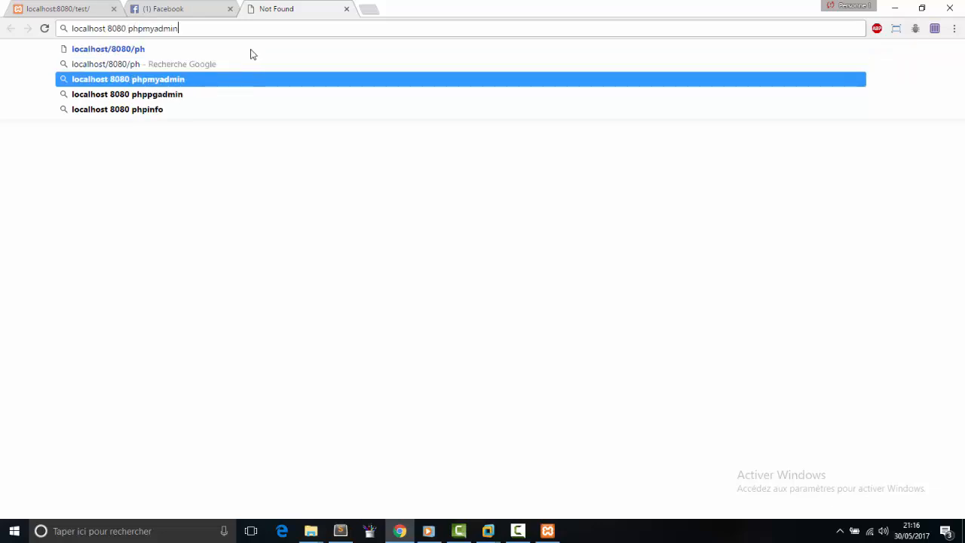
pyautogui.press('Return')
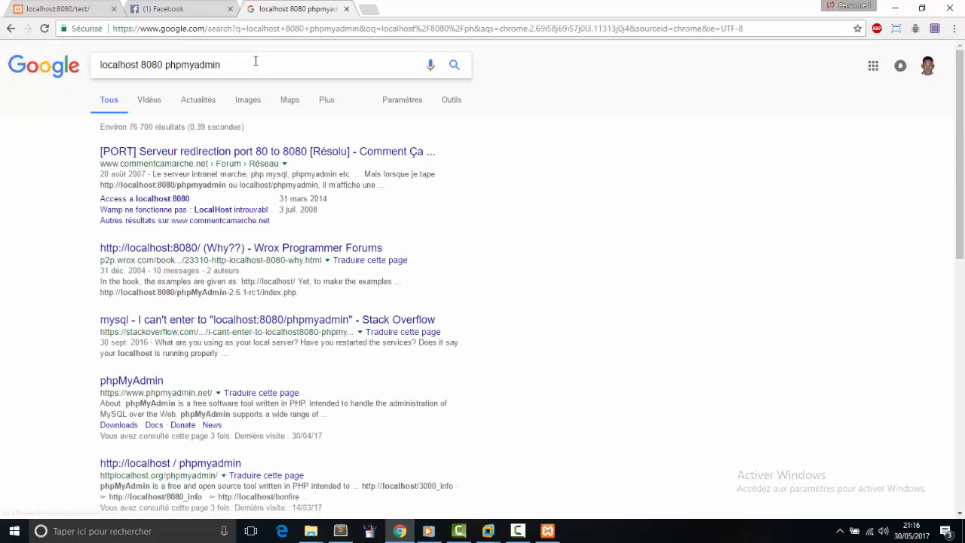
# - Correct the search text to localhost:8080/phpmyadmin, load it as the address and open phpMyAdmin's new database page
pyautogui.click(254, 63)
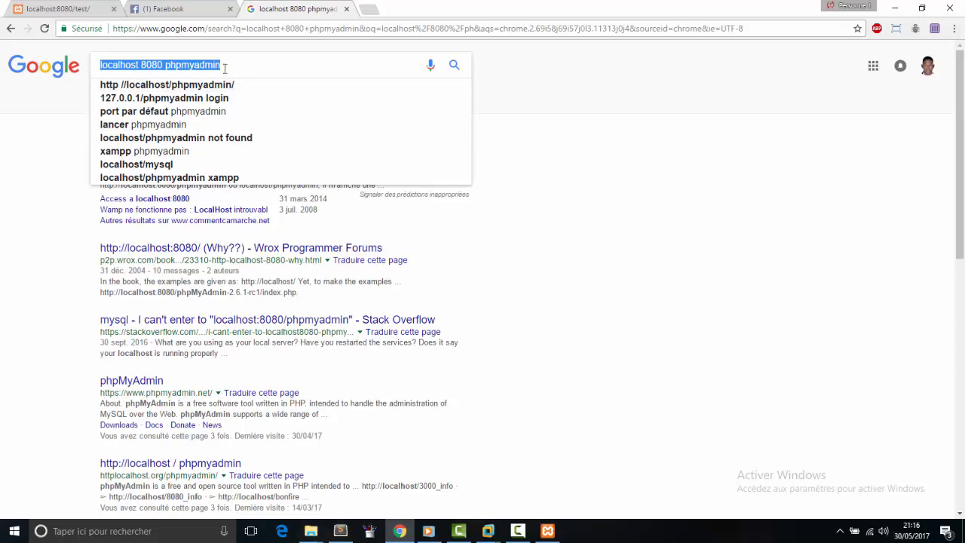
pyautogui.moveTo(148, 65); pyautogui.dragTo(155, 31)
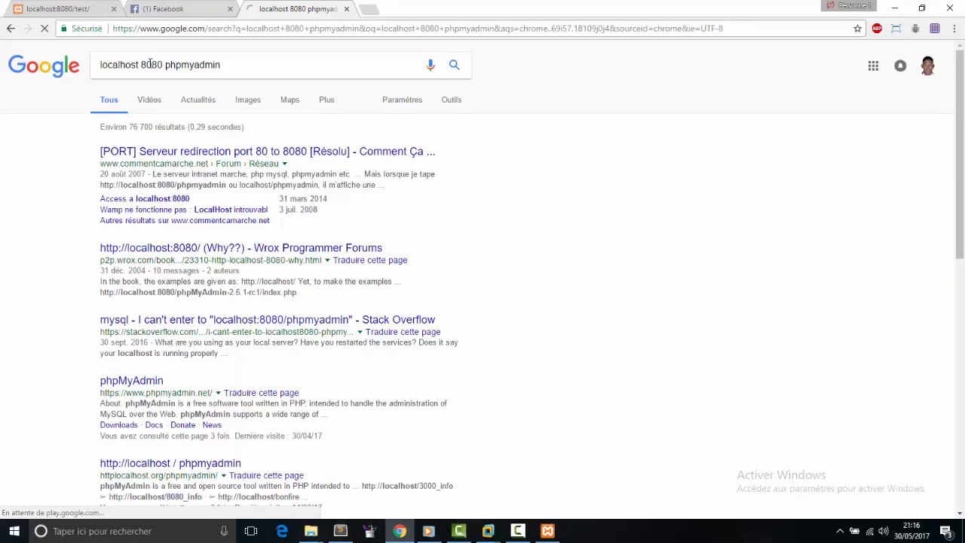
pyautogui.click(143, 65)
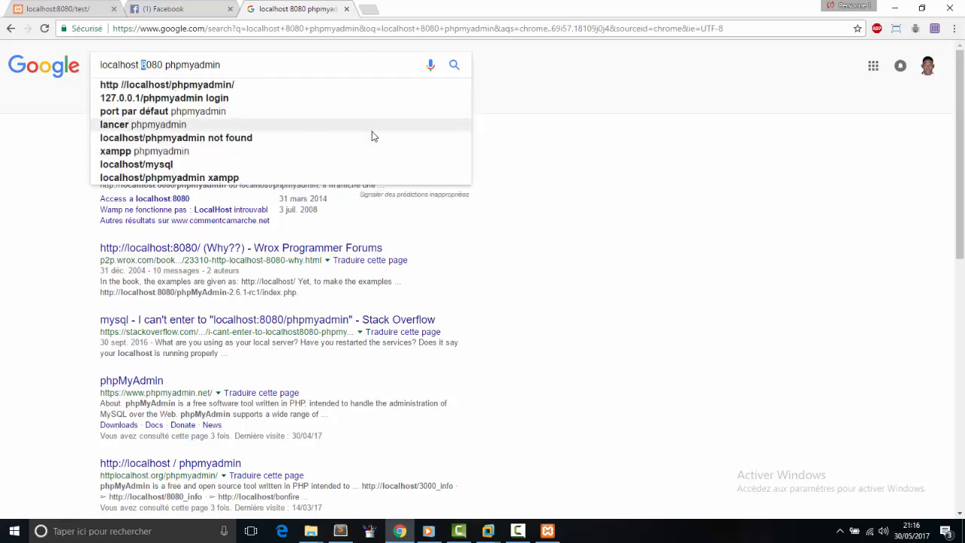
pyautogui.press('BackSpace')
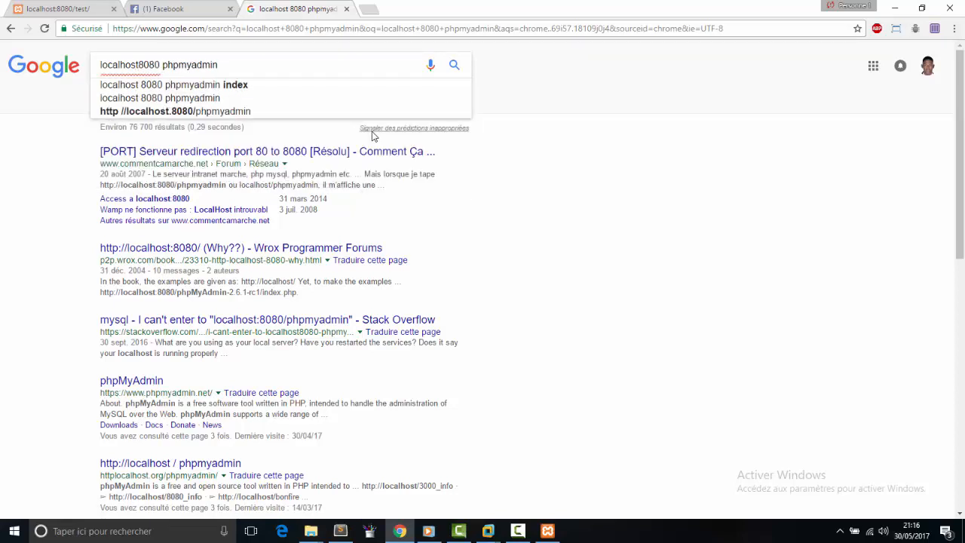
pyautogui.write(':')
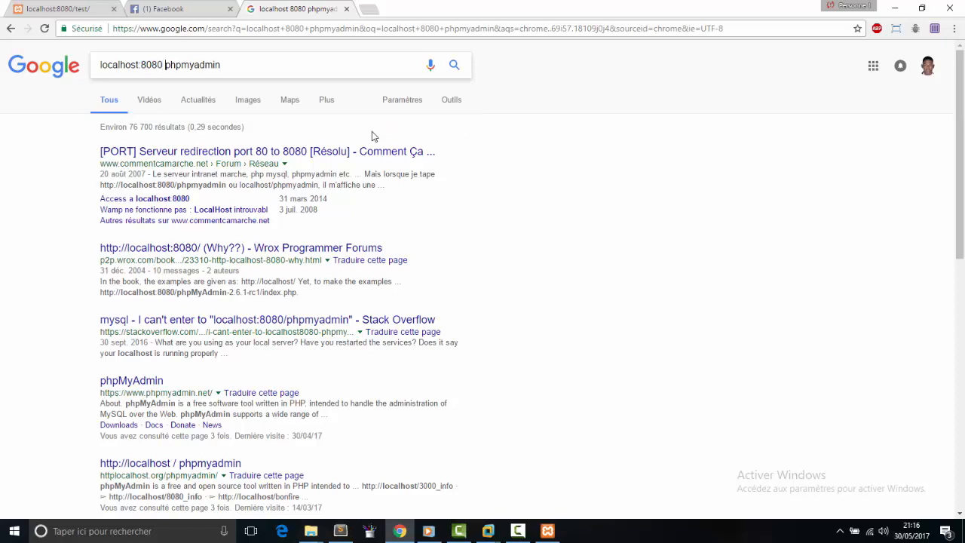
pyautogui.press('BackSpace')
pyautogui.write('/')
pyautogui.moveTo(236, 67); pyautogui.dragTo(156, 28)
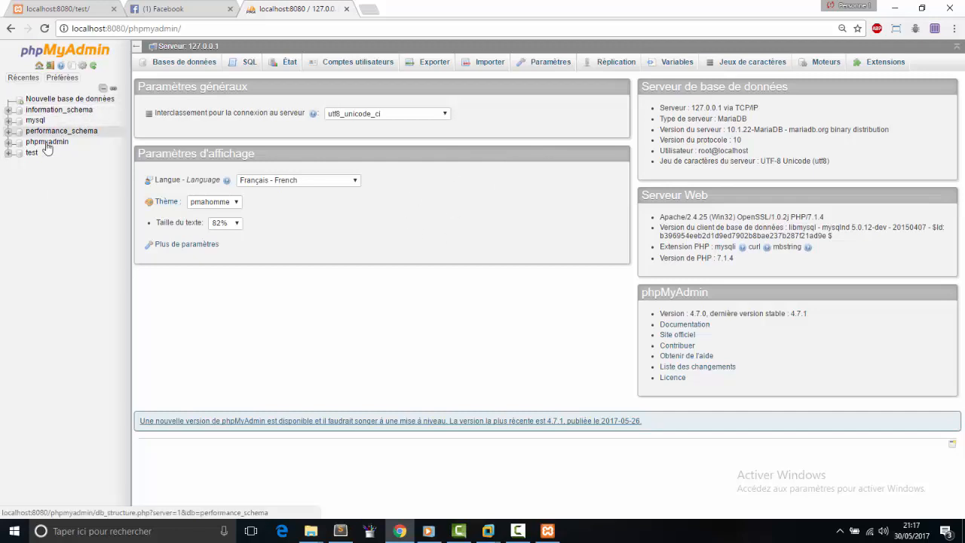
pyautogui.click(95, 101)
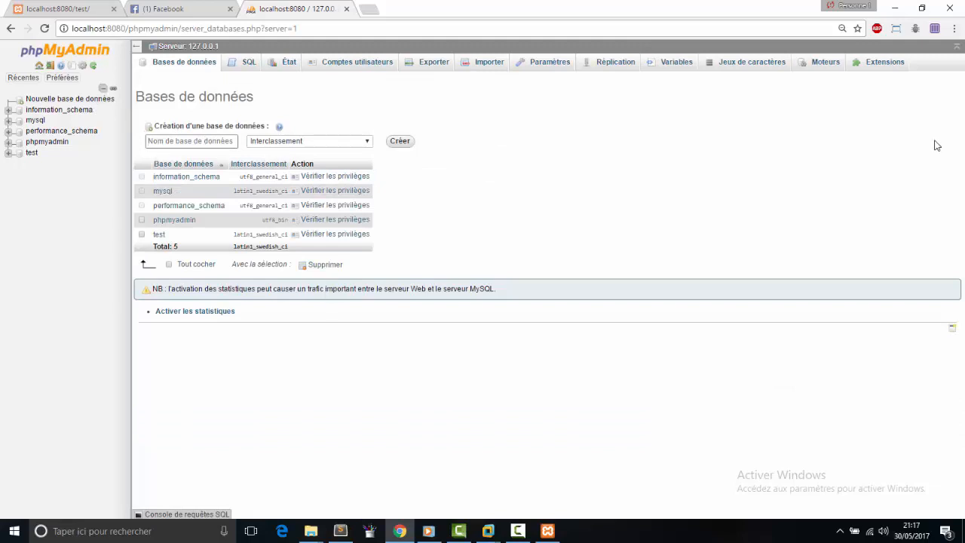
# - Create a database named mkon, open its structure page and place the cursor in the new table's name field
pyautogui.write('mkon')
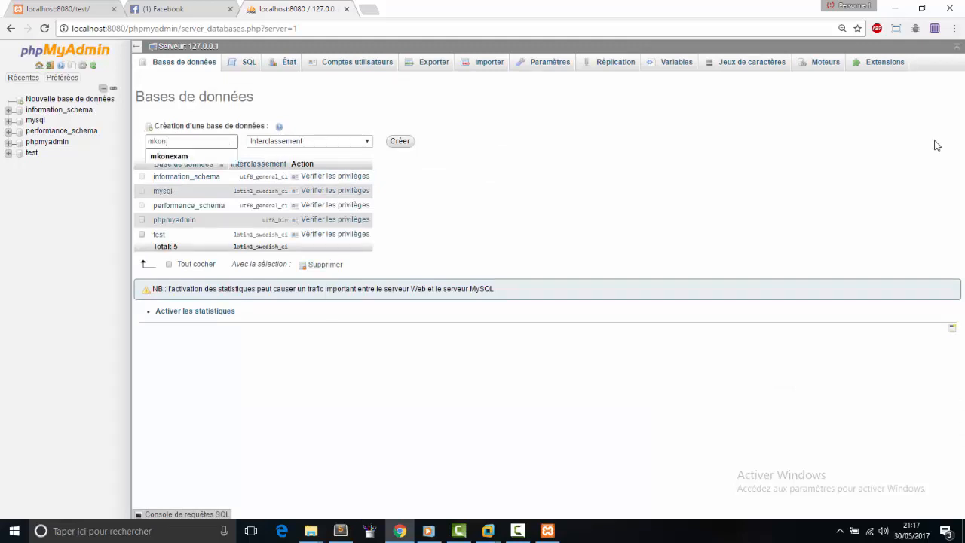
pyautogui.click(401, 142)
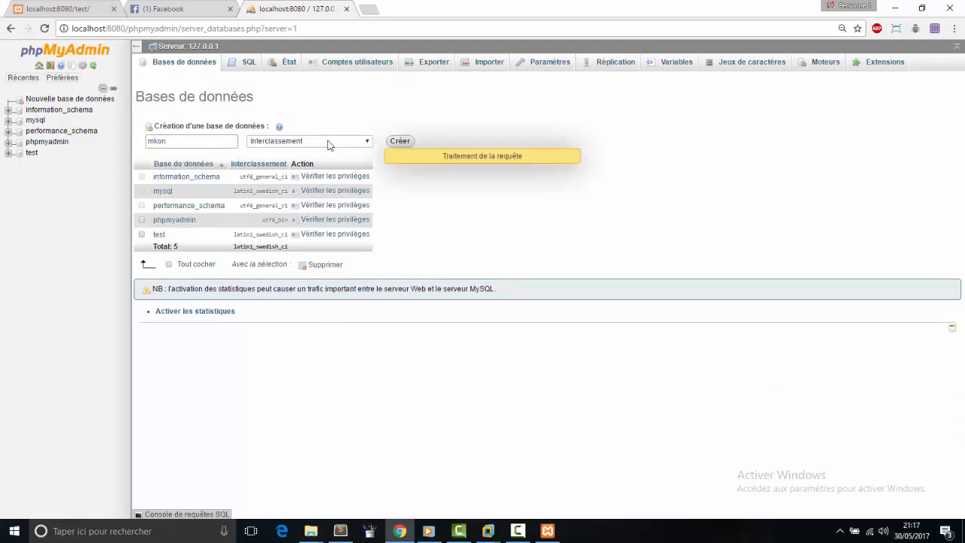
pyautogui.click(35, 120)
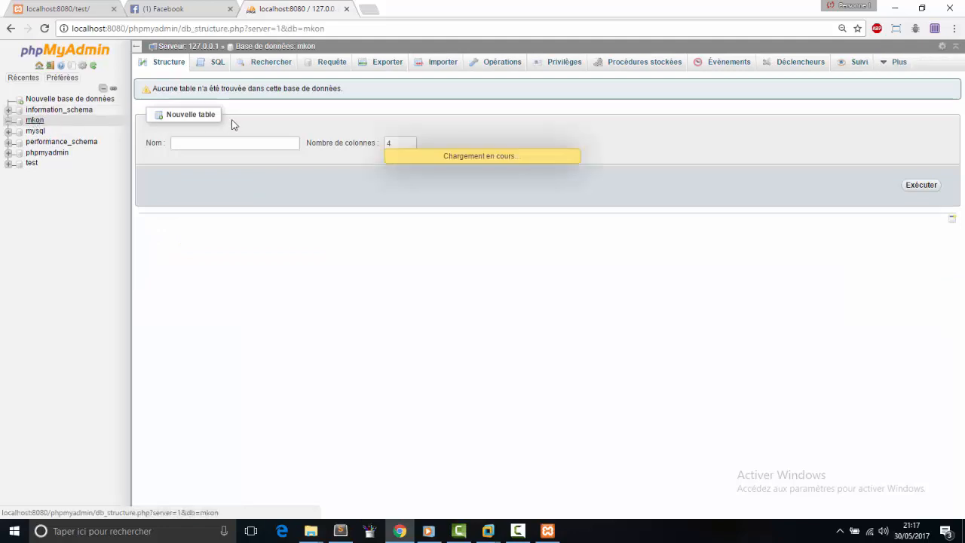
pyautogui.click(206, 145)
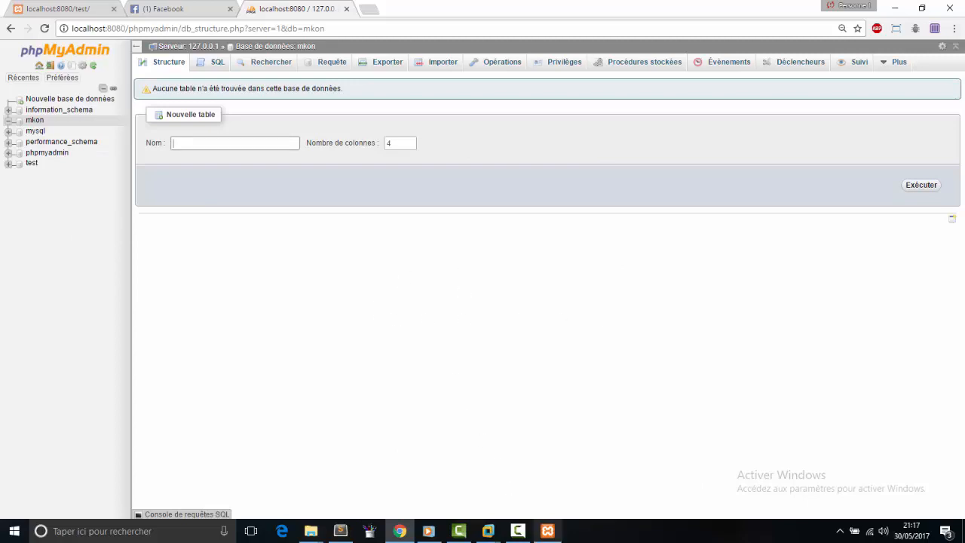
# - Switch to the XAMPP Control Panel and stop the MySQL and Apache modules
pyautogui.click(546, 533)
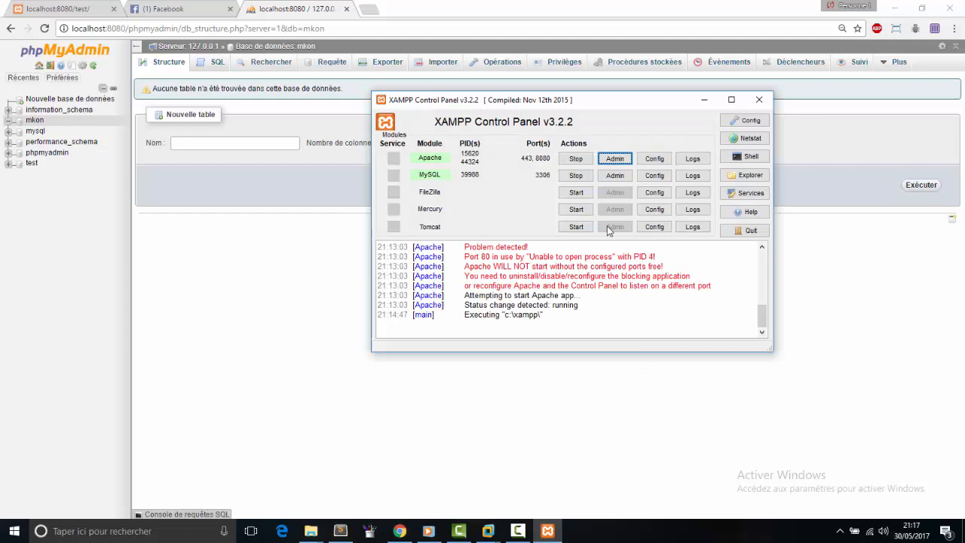
pyautogui.click(577, 172)
pyautogui.click(577, 160)
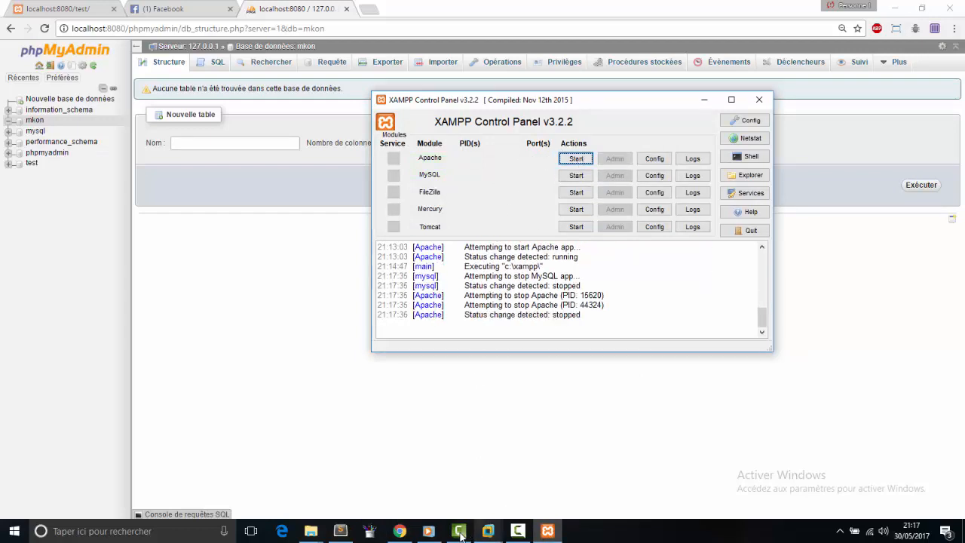
pyautogui.click(517, 531)
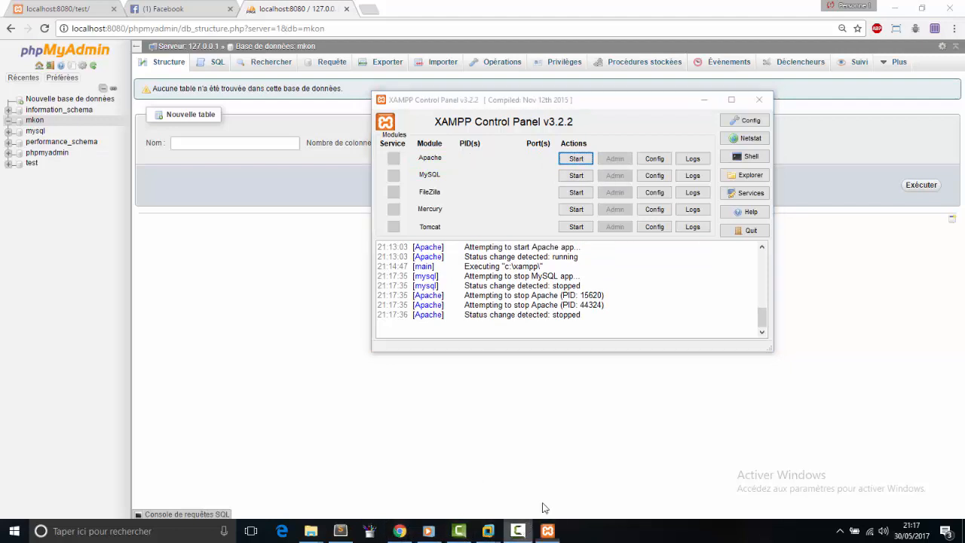